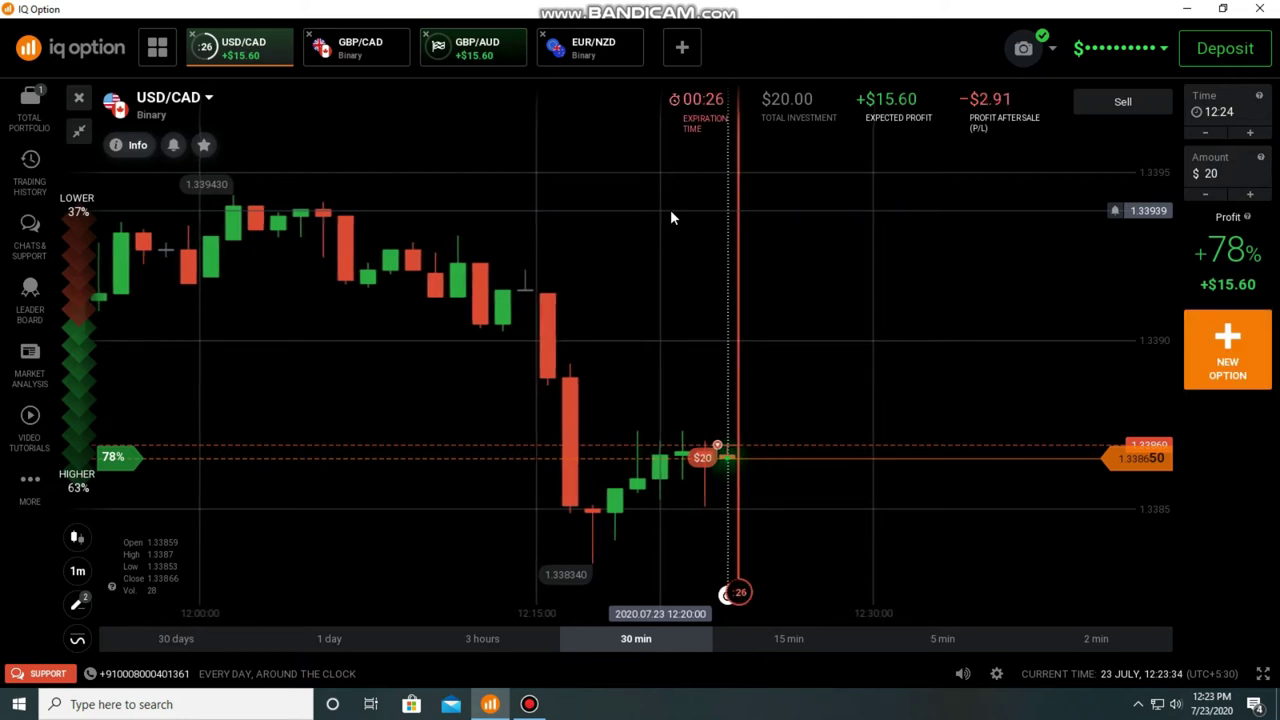
Let the $20 USD/CAD trade close at +$15.60, then set the next amount to $35
scroll(654, 271, down, 3)
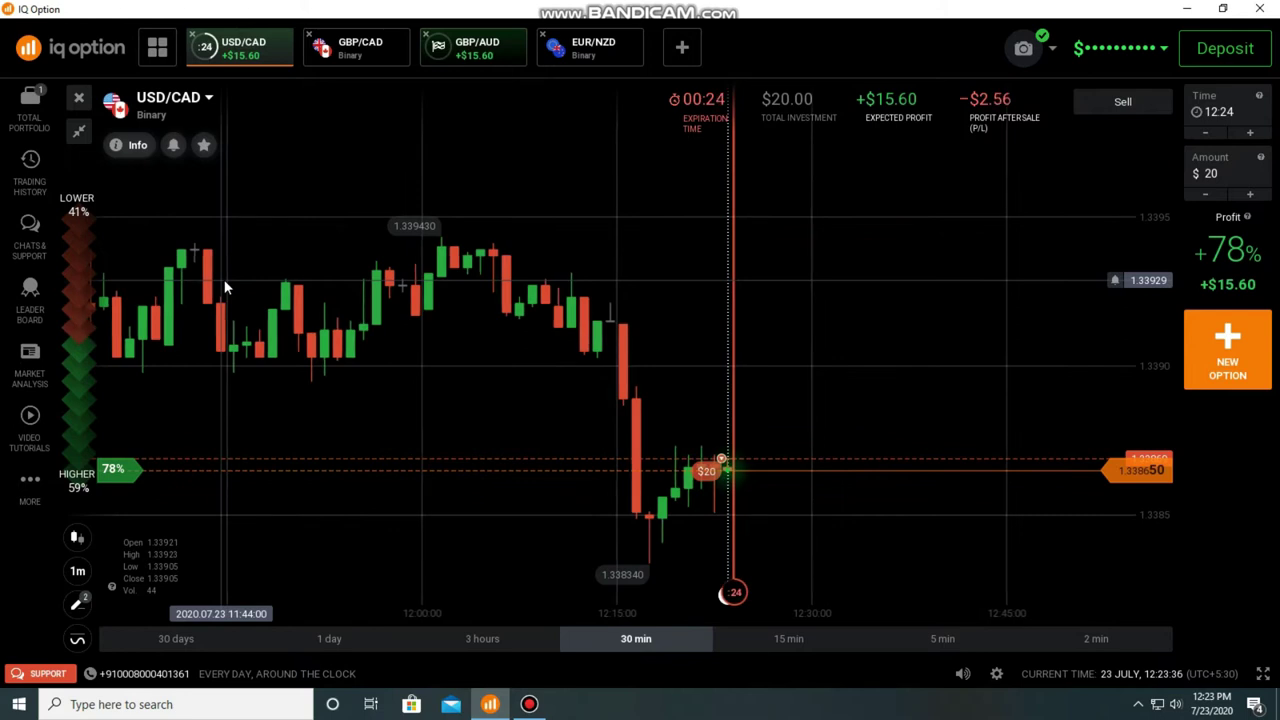
scroll(261, 283, down, 2)
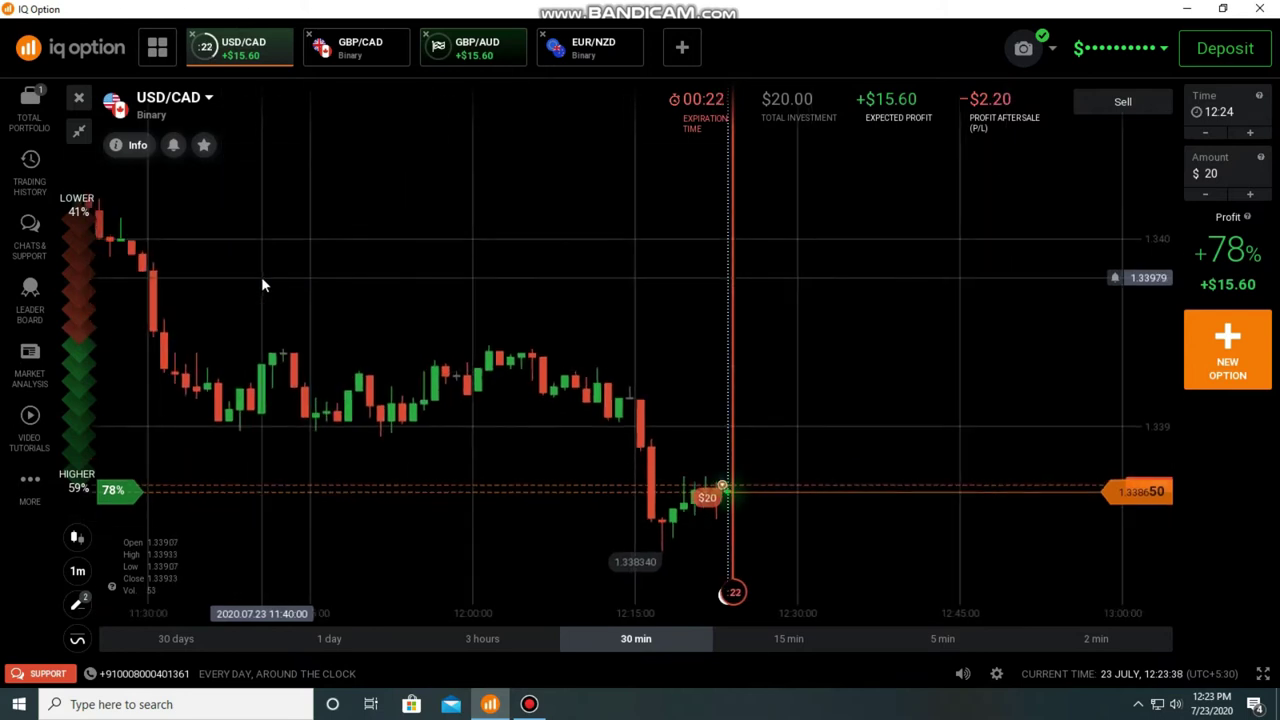
scroll(265, 285, down, 4)
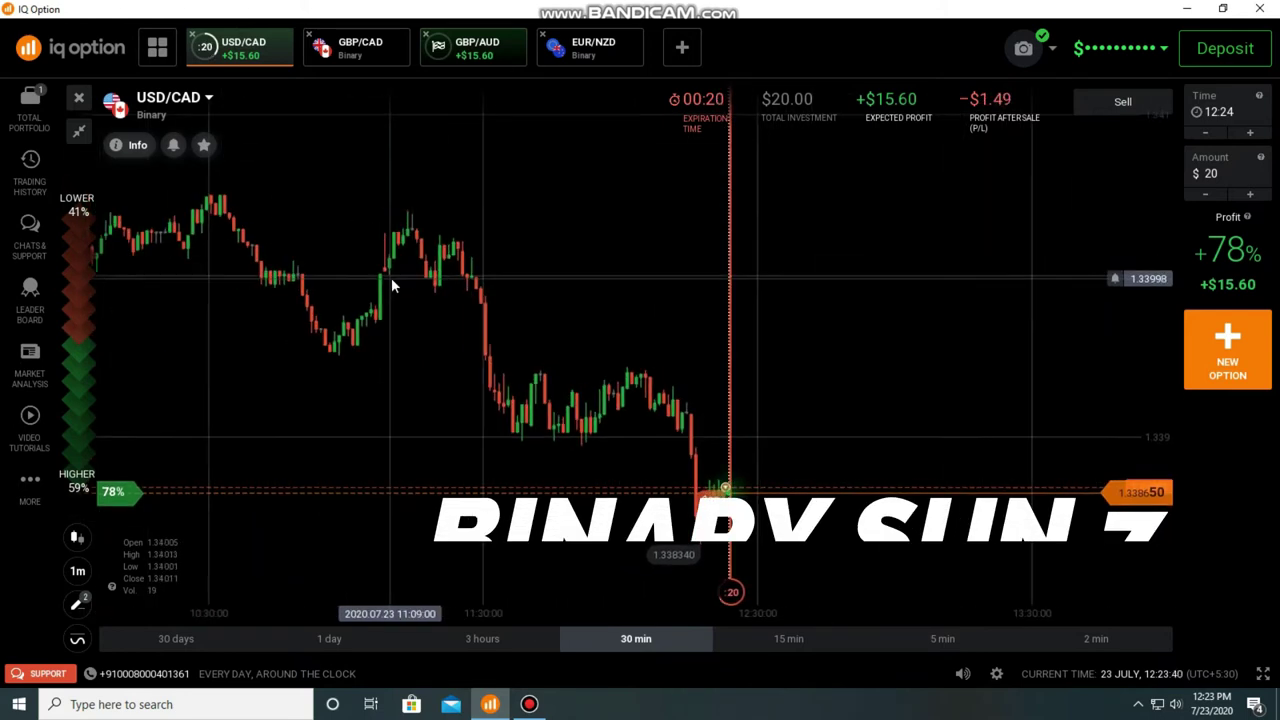
scroll(492, 234, up, 3)
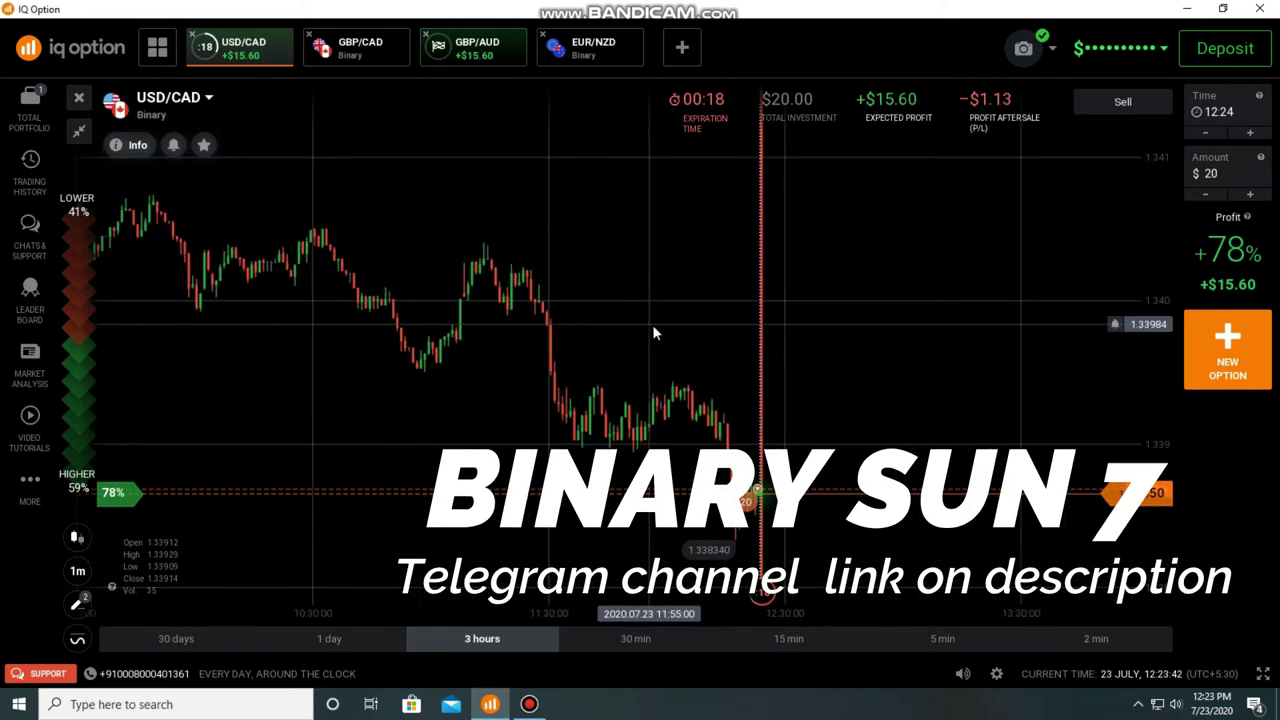
scroll(730, 390, up, 3)
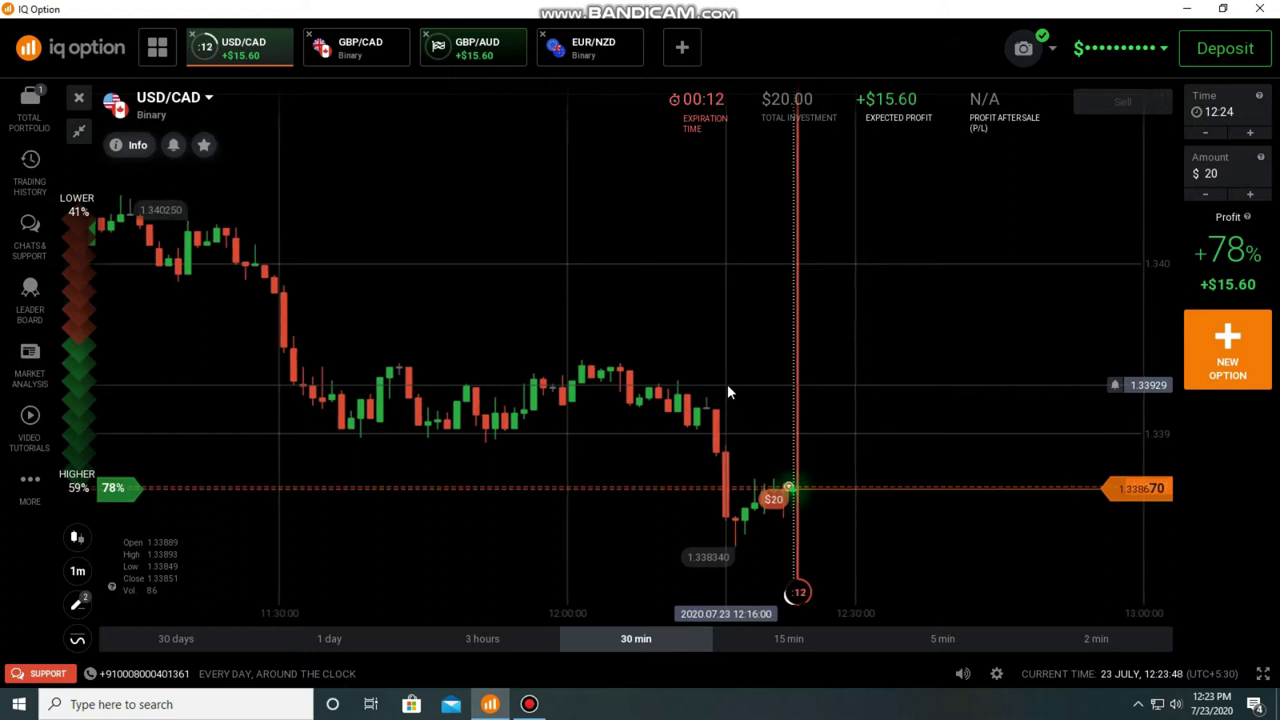
scroll(876, 439, up, 2)
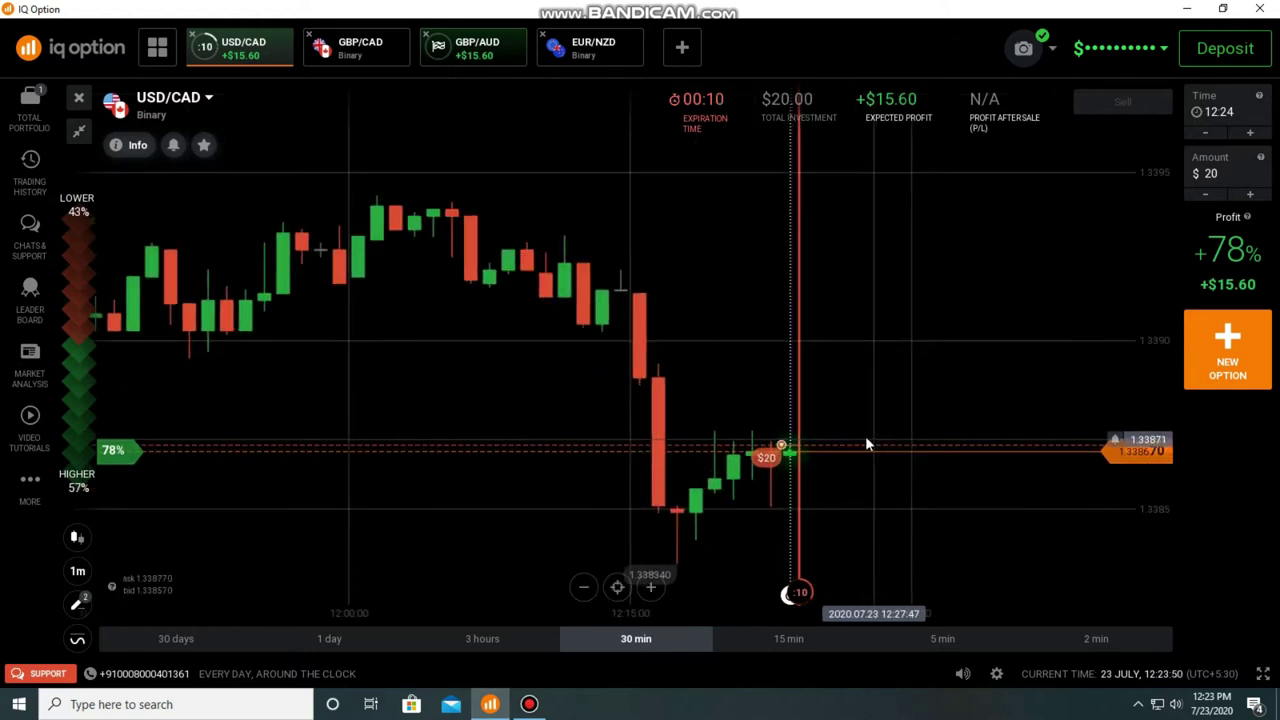
scroll(848, 433, up, 2)
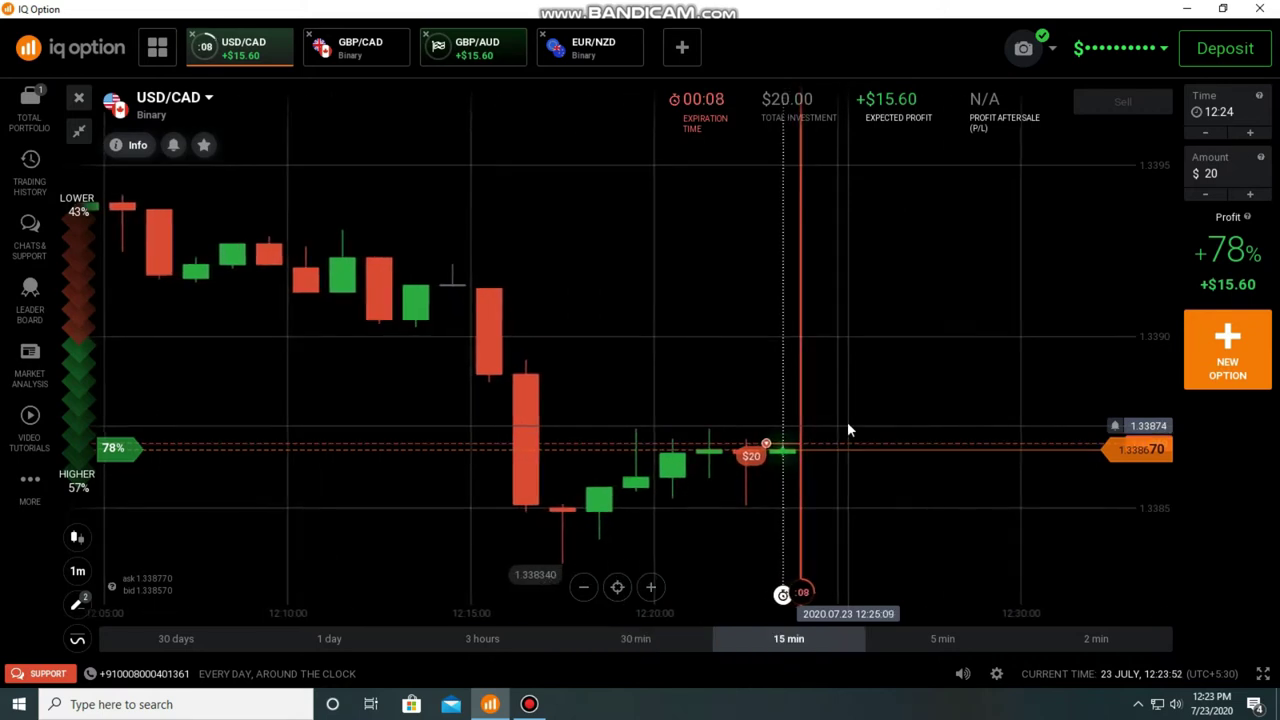
scroll(847, 421, up, 1)
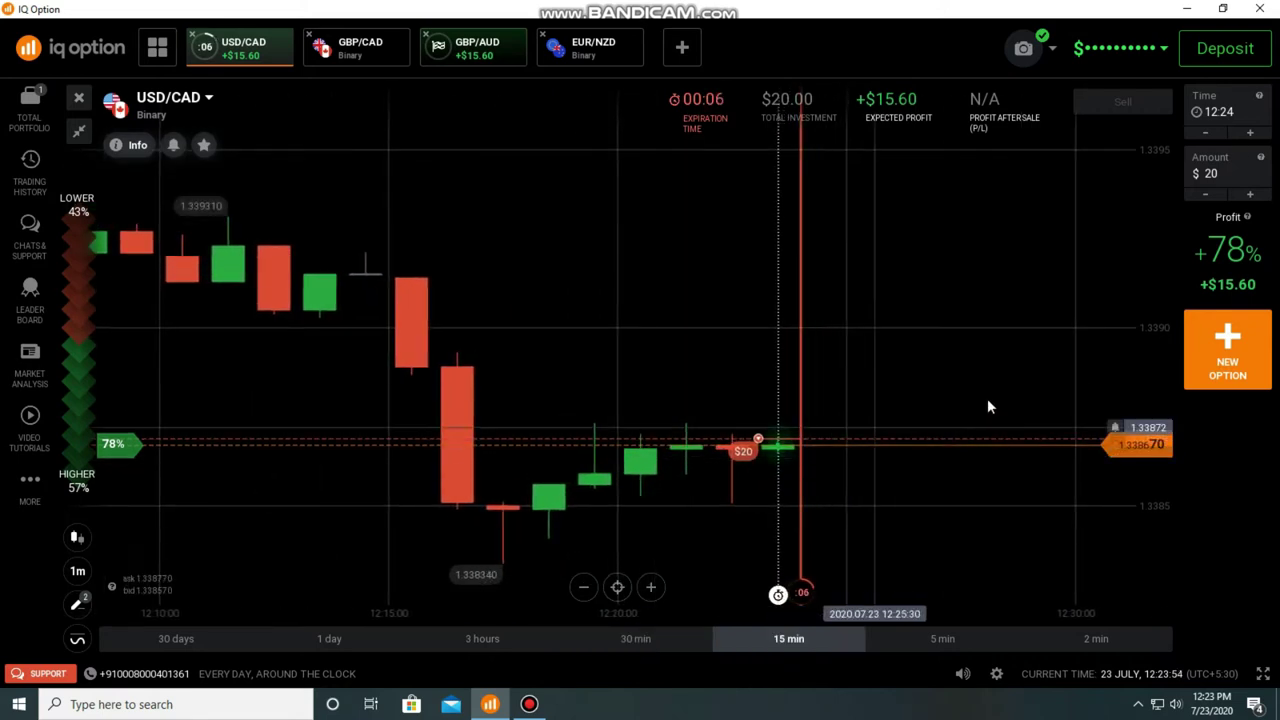
click(1216, 174)
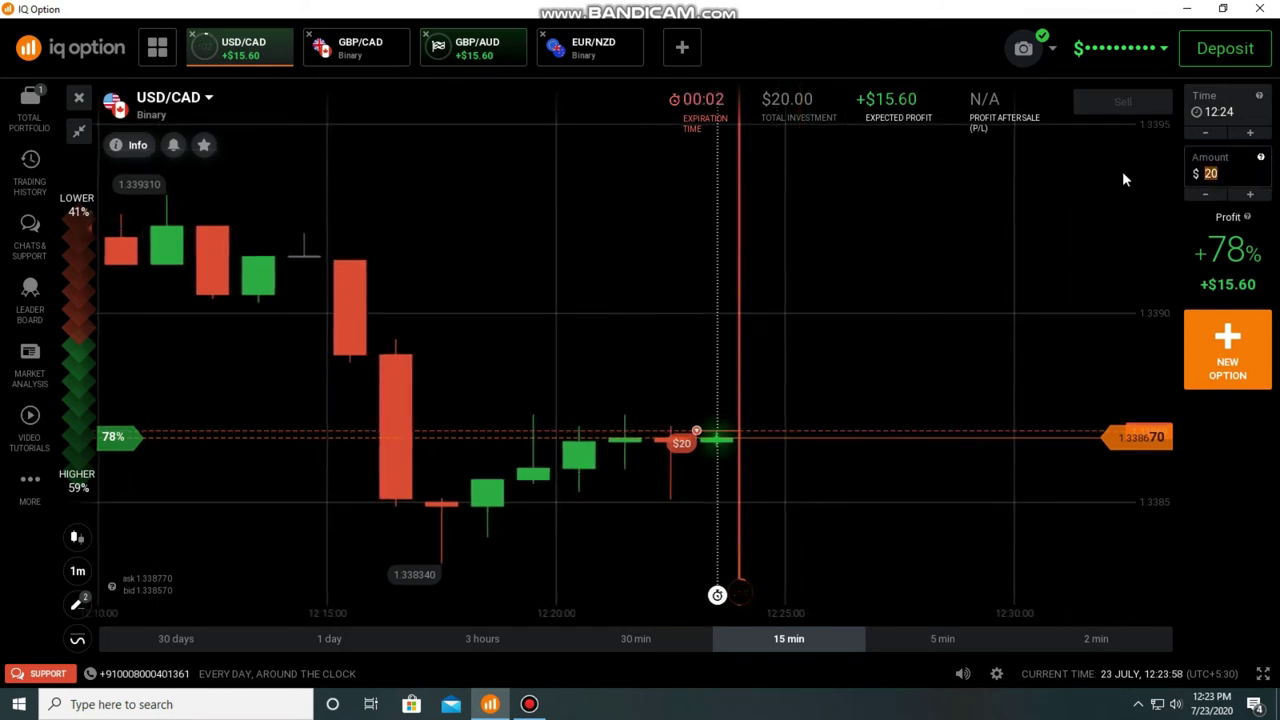
text(35)
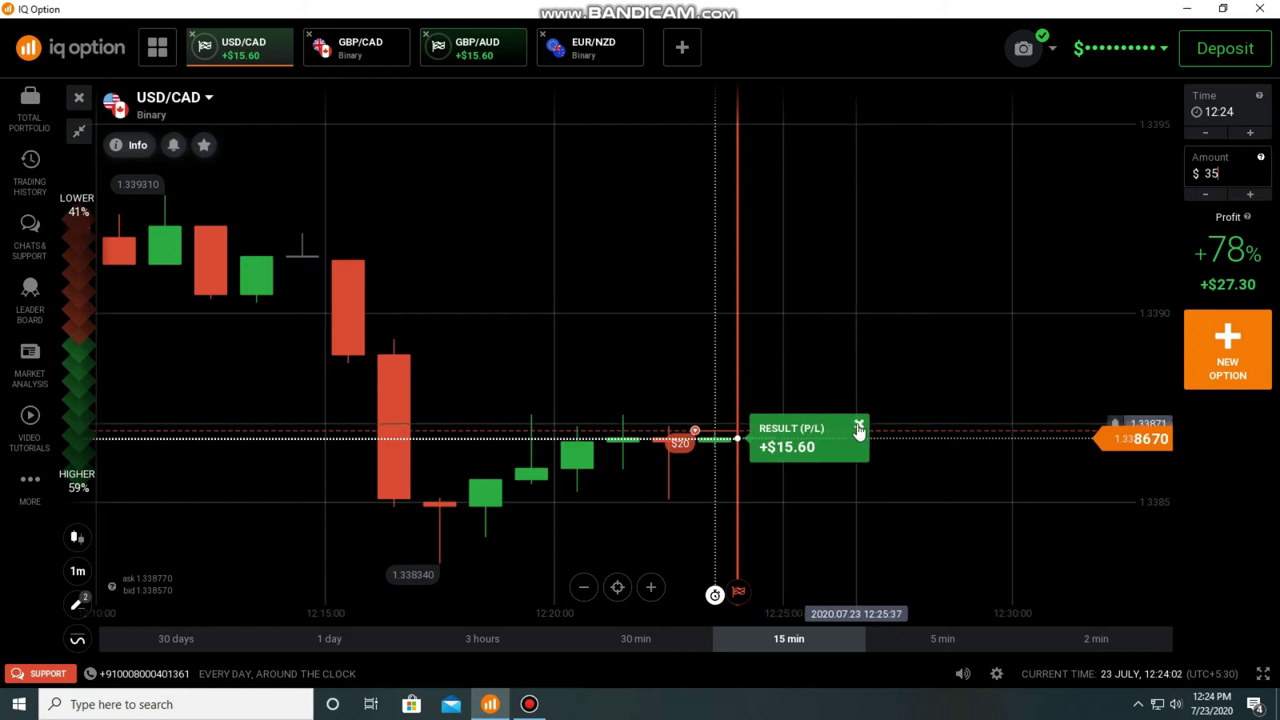
Place a $35 LOWER trade on USD/CAD and dismiss its $0 break-even result
click(1228, 443)
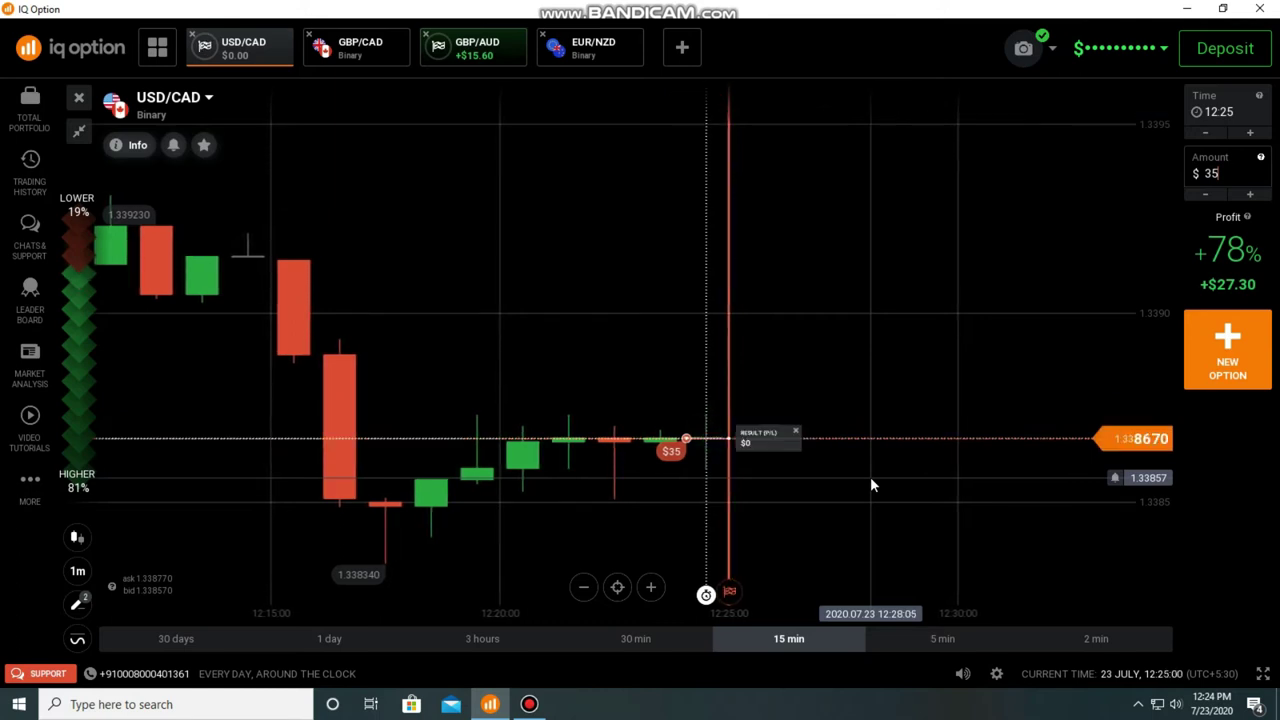
click(851, 427)
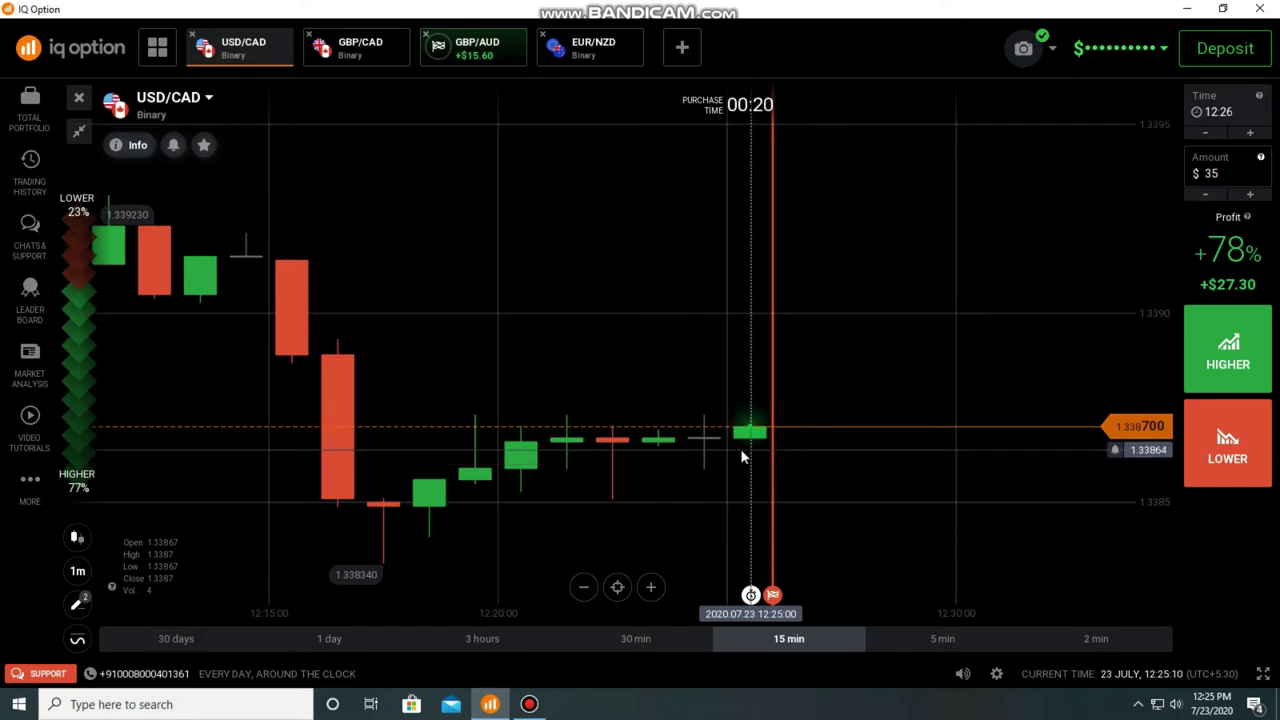
Buy a $35 HIGHER call on USD/CAD, then enter 62 as the next amount
scroll(785, 445, down, 2)
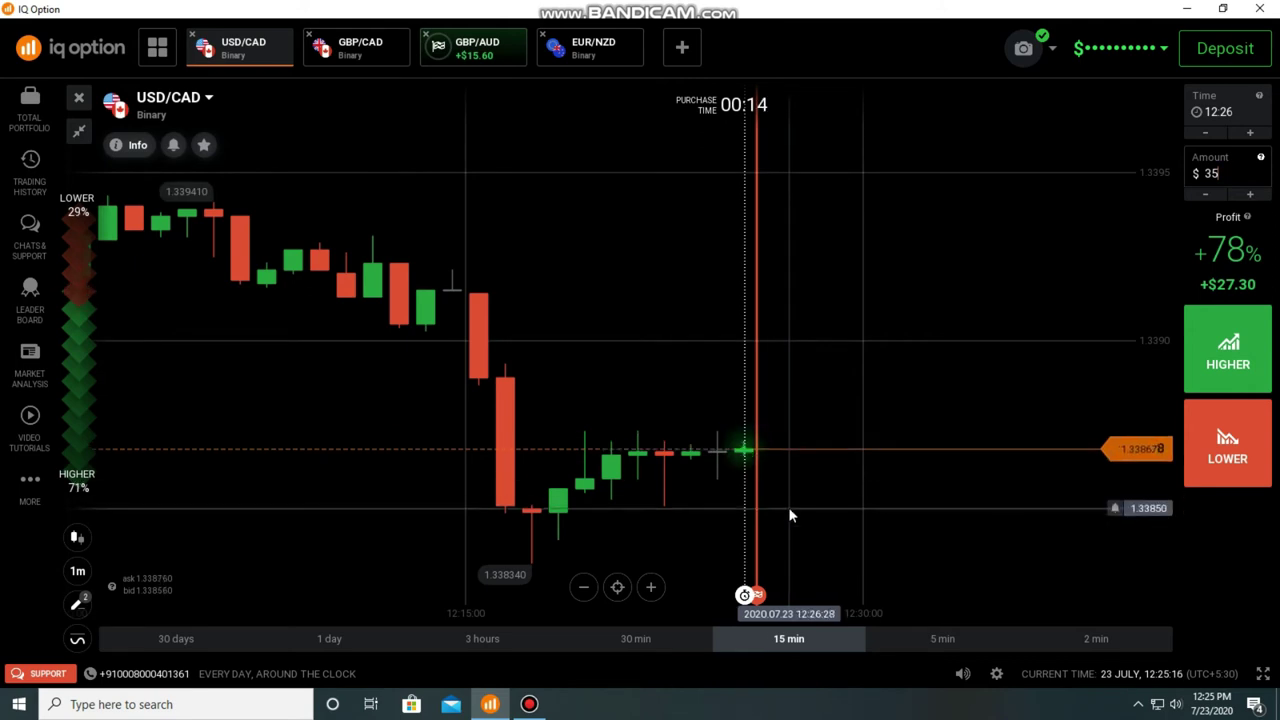
click(1228, 362)
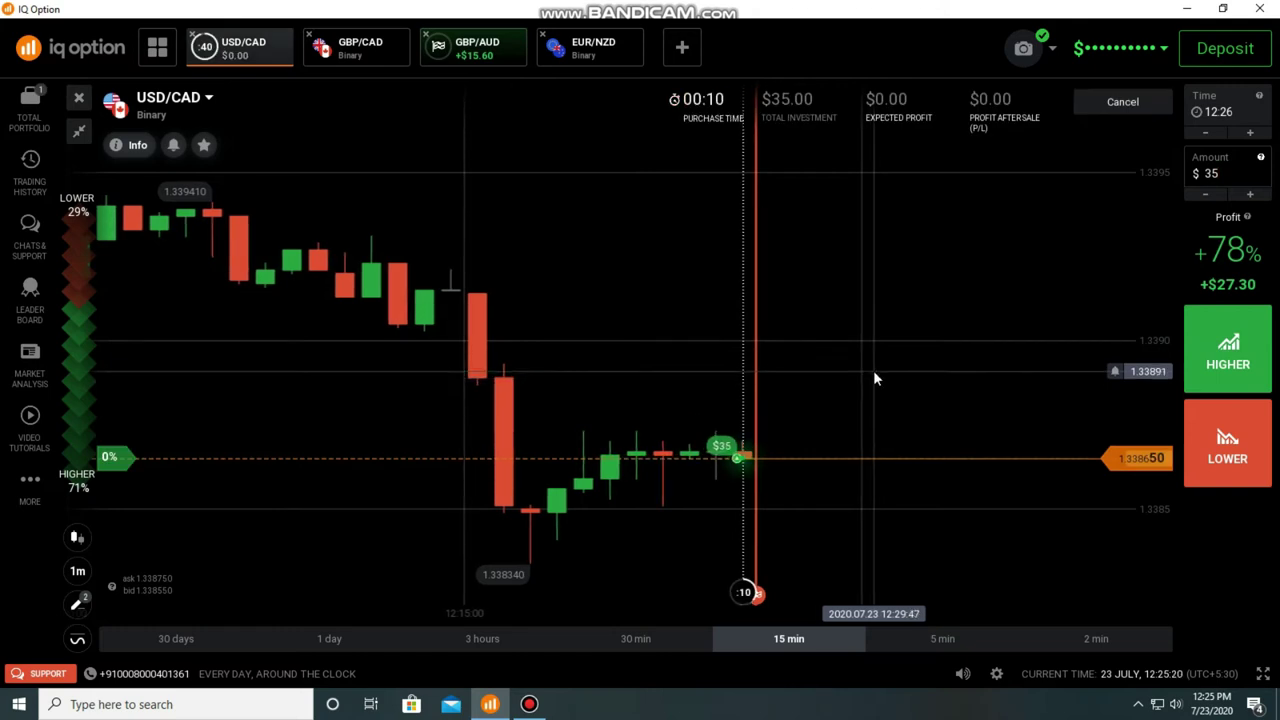
scroll(873, 370, up, 1)
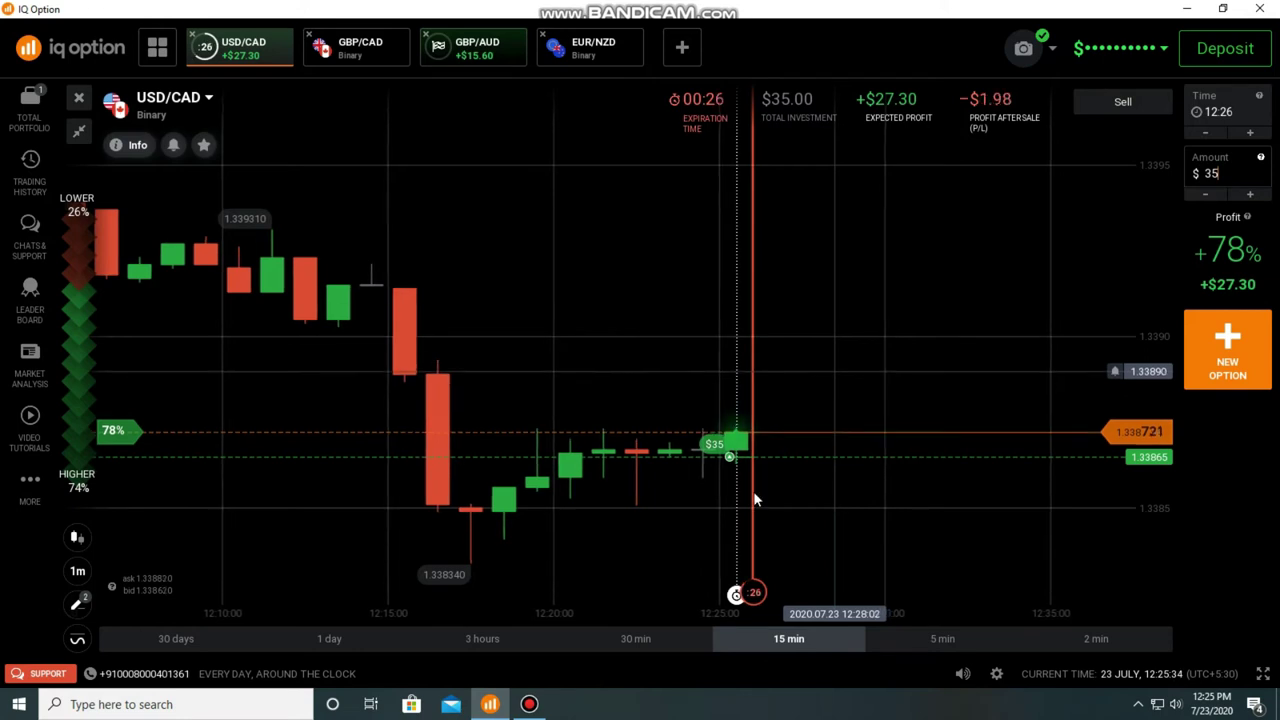
scroll(757, 495, up, 2)
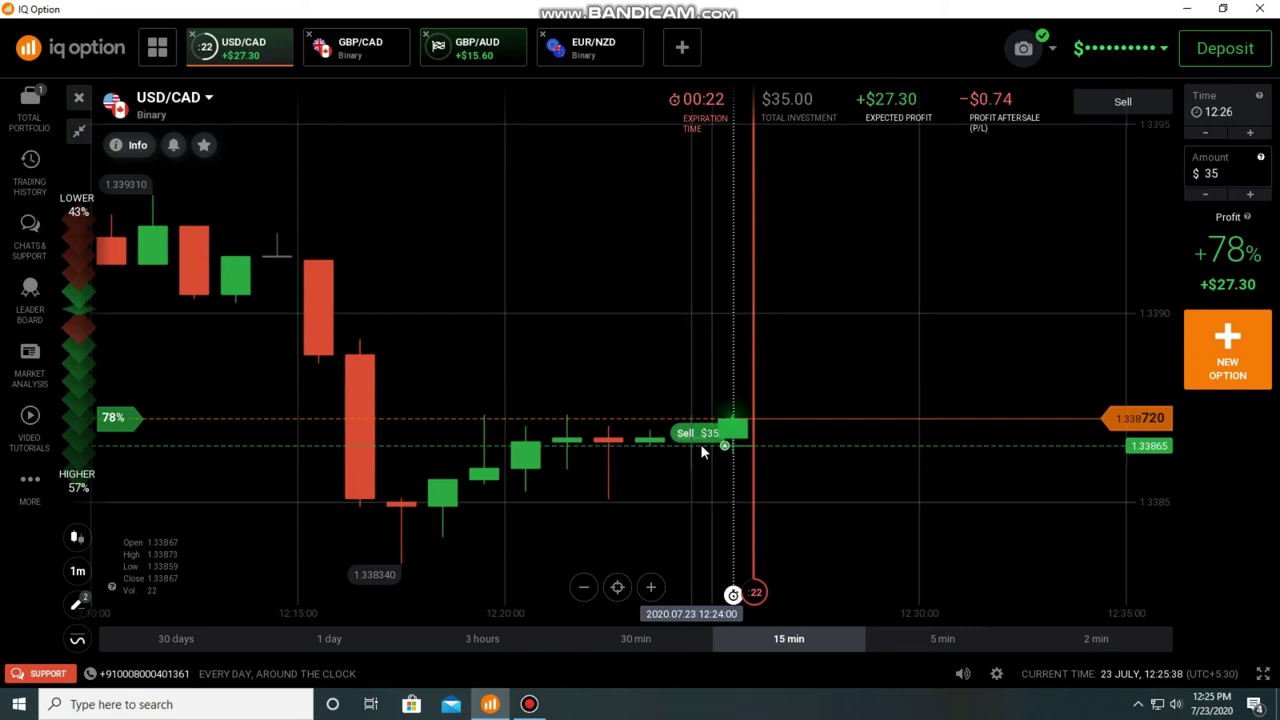
scroll(701, 448, up, 2)
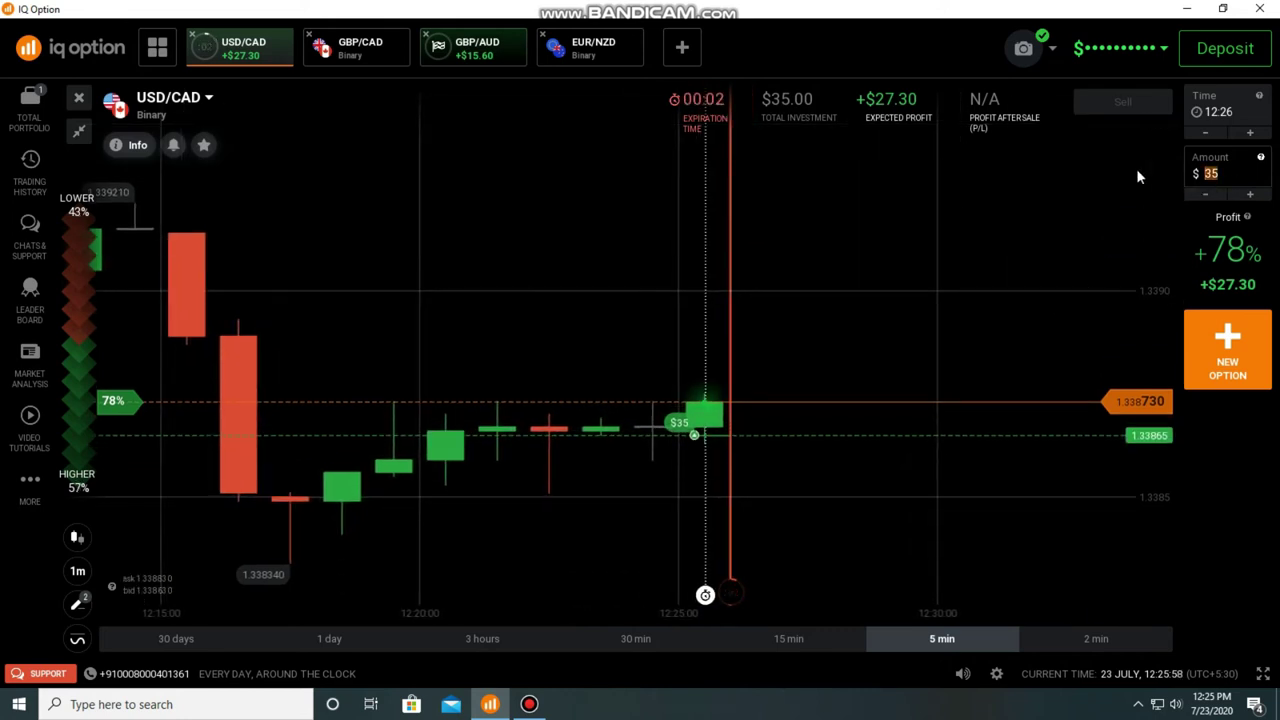
text(62)
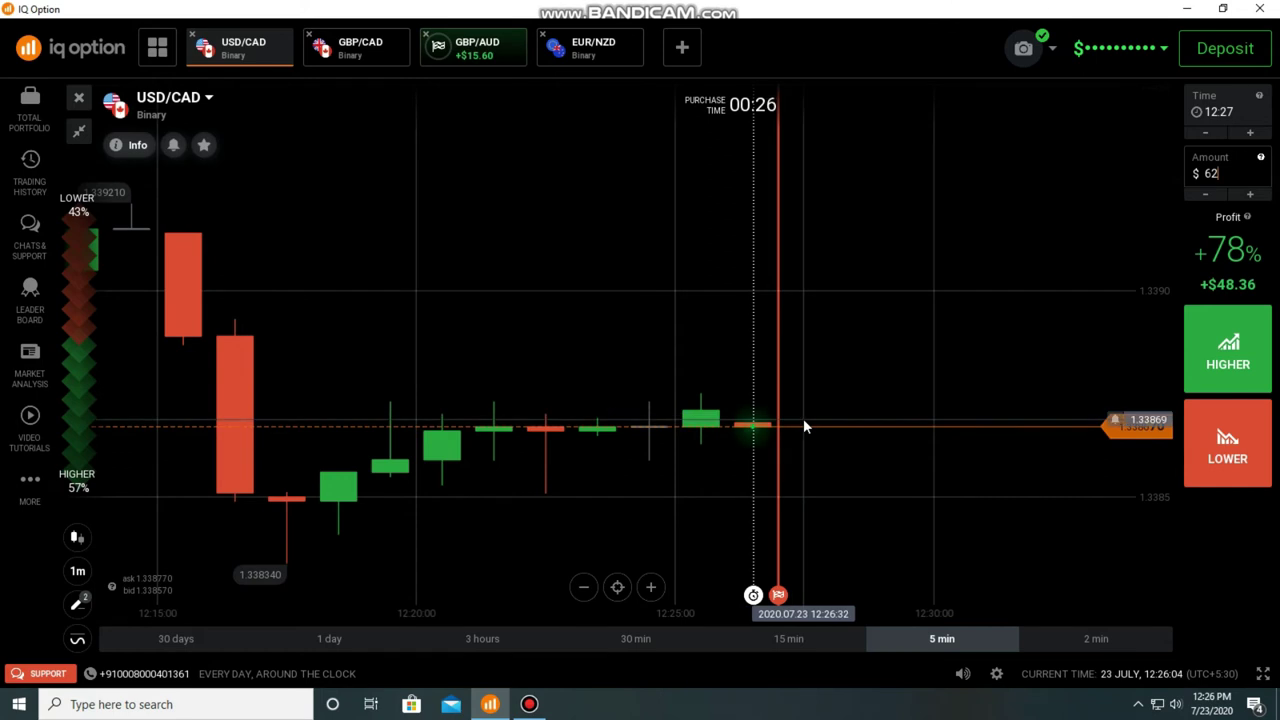
Open a $20 HIGHER trade on GBP/CAD, then switch to the GBP/AUD chart
scroll(806, 420, down, 2)
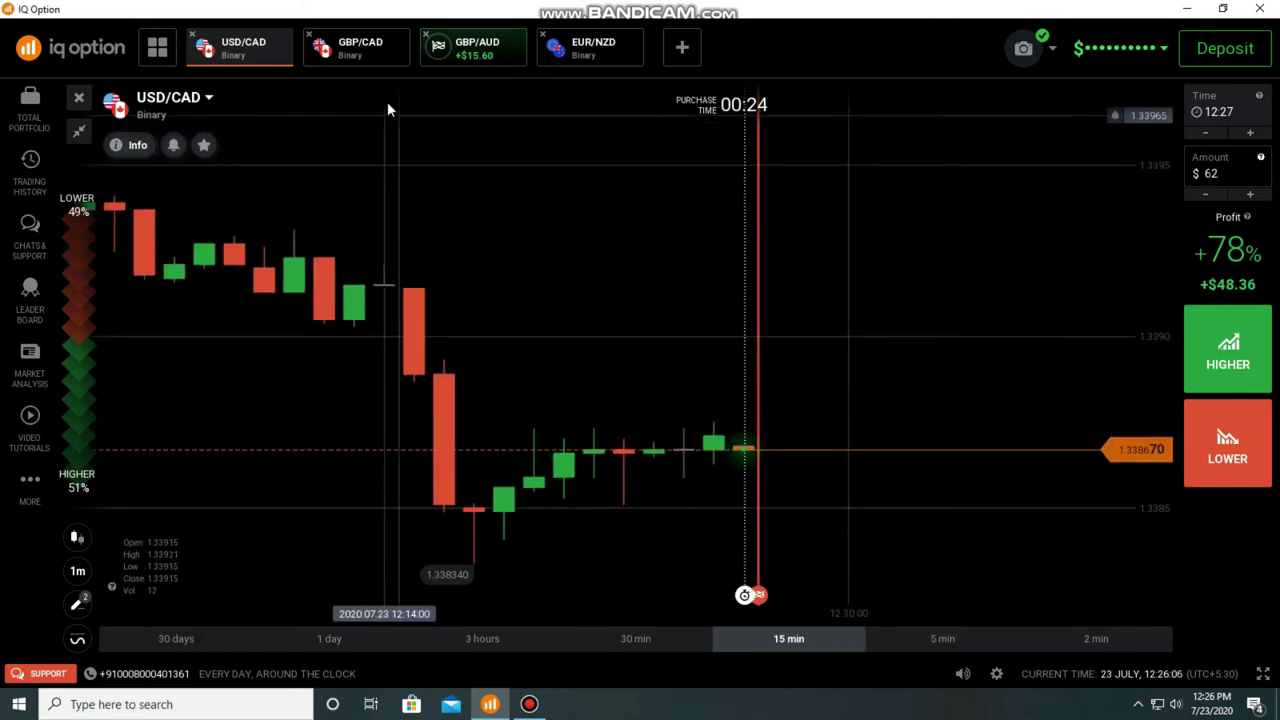
click(356, 45)
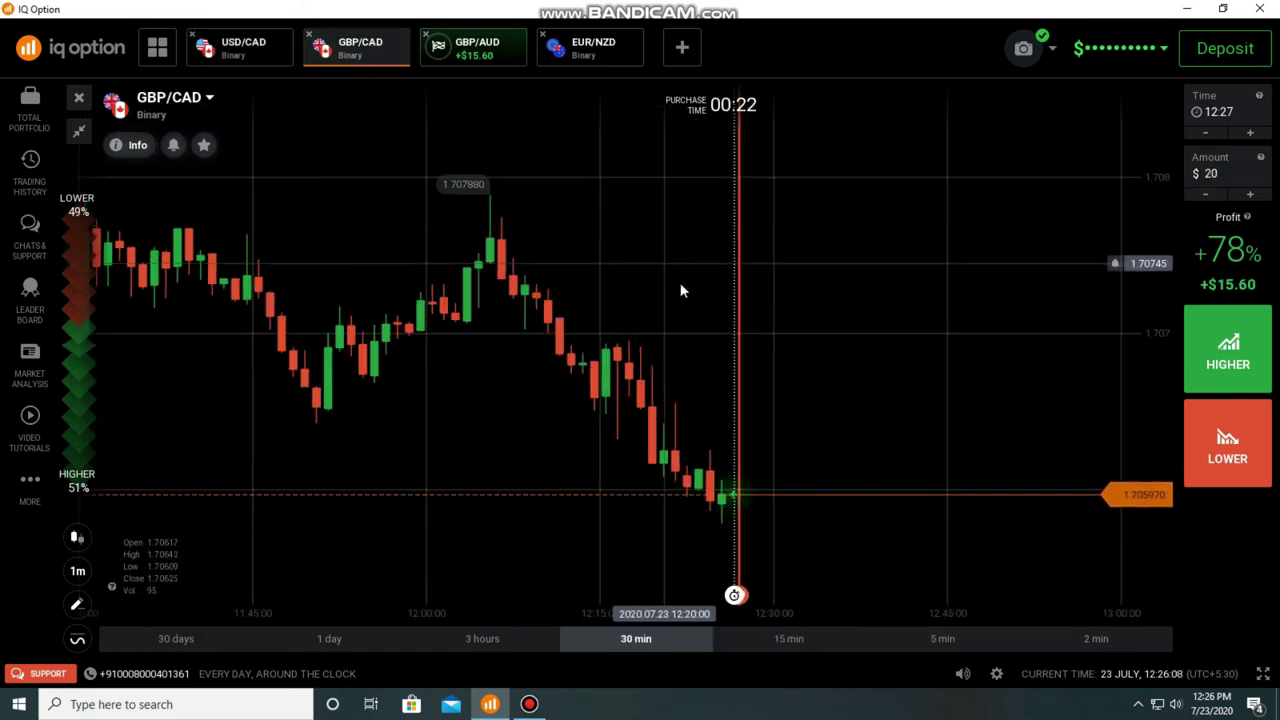
click(1210, 355)
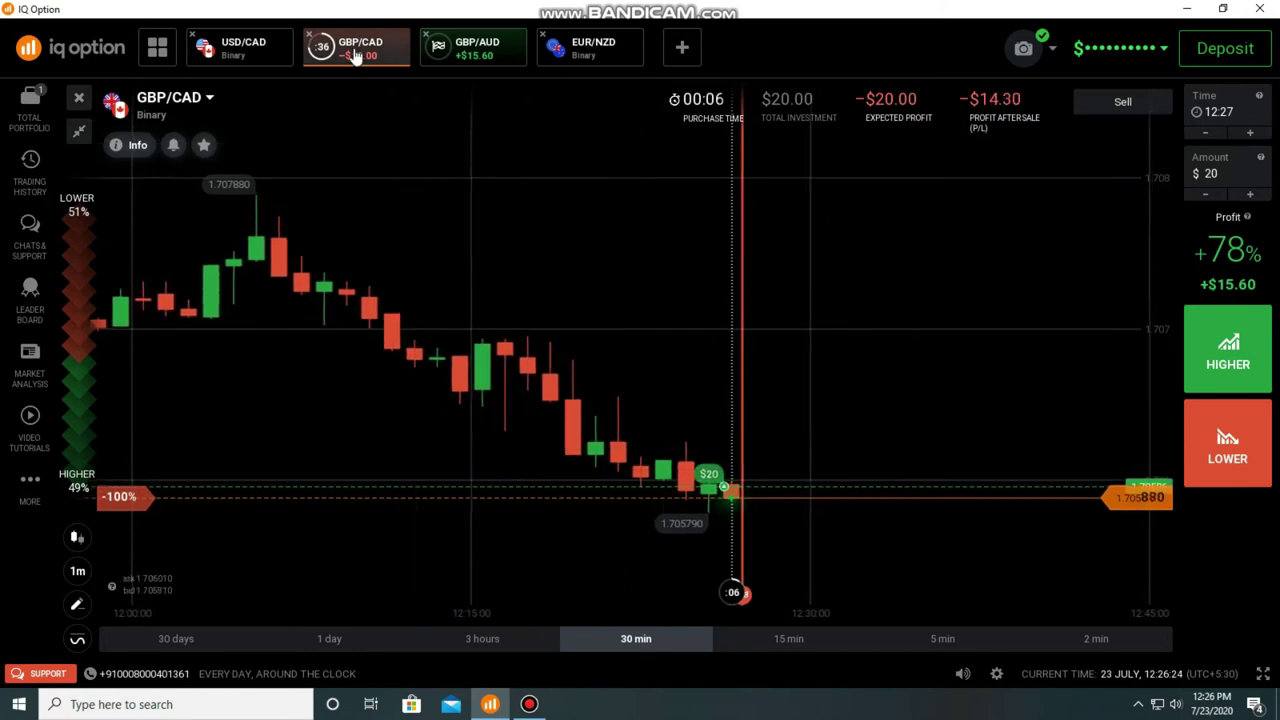
click(480, 55)
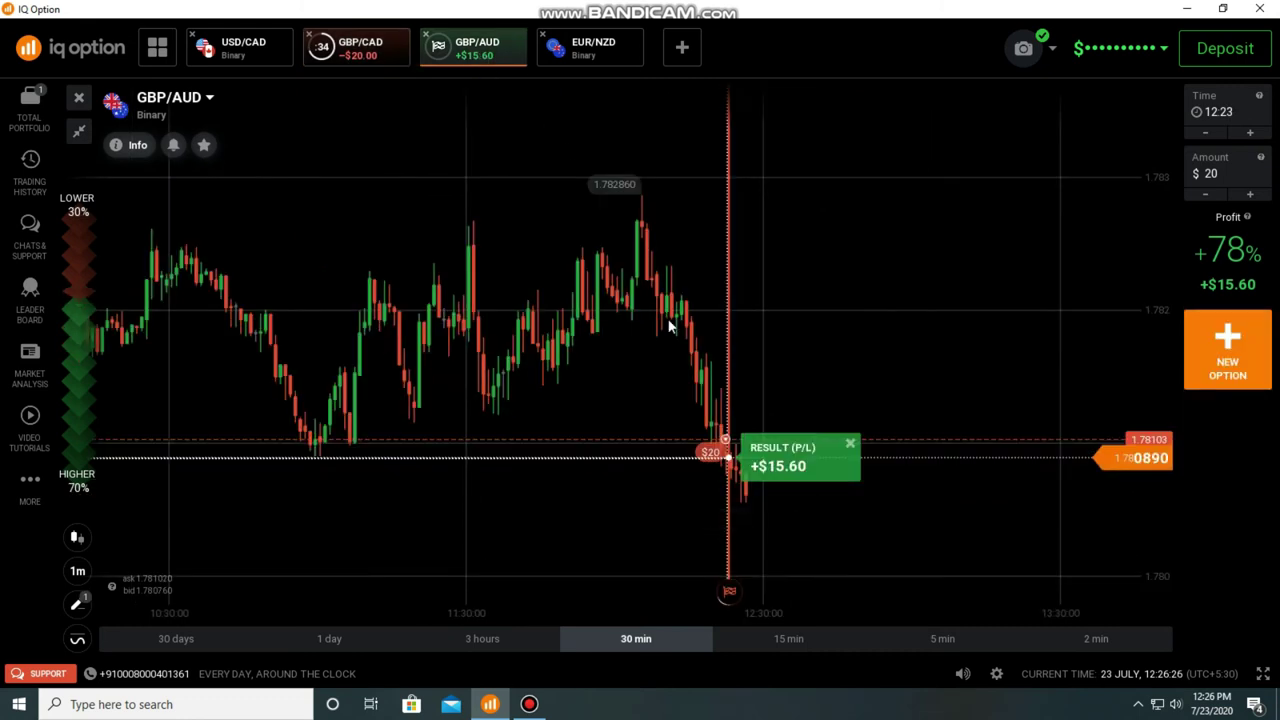
Dismiss the +$15.60 GBP/AUD result and return to the open GBP/CAD trade
click(849, 444)
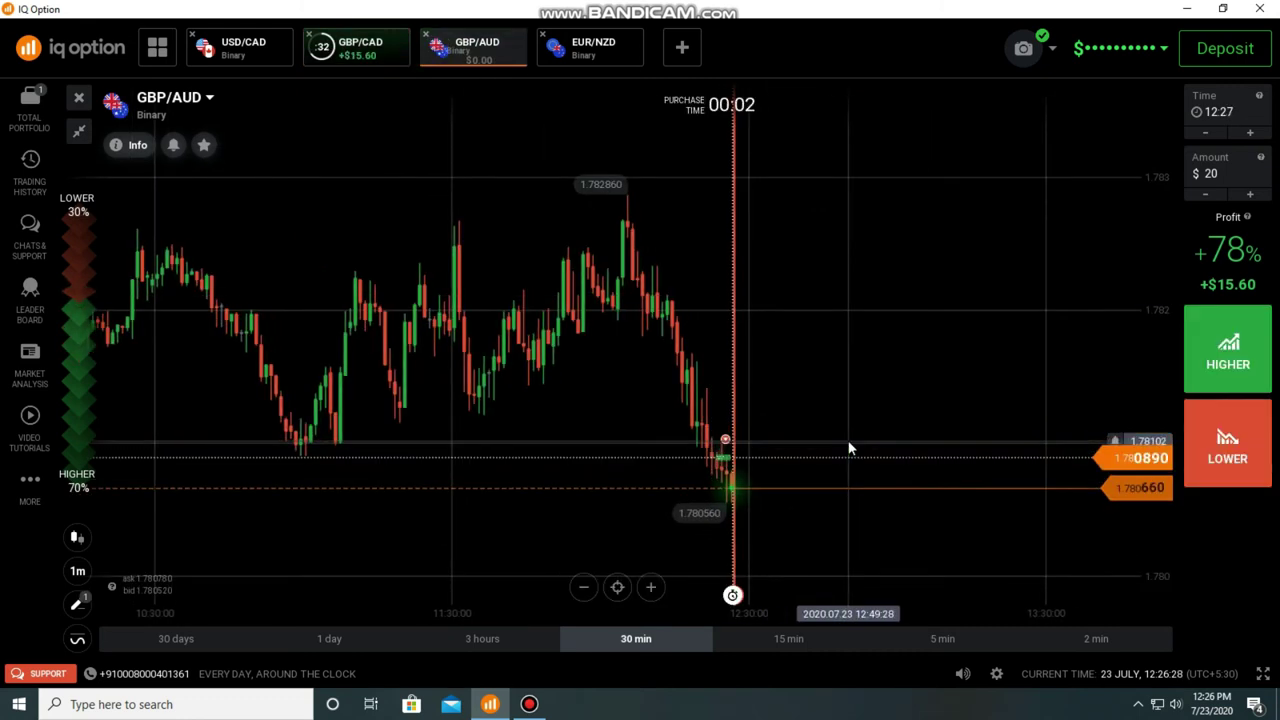
scroll(806, 531, up, 3)
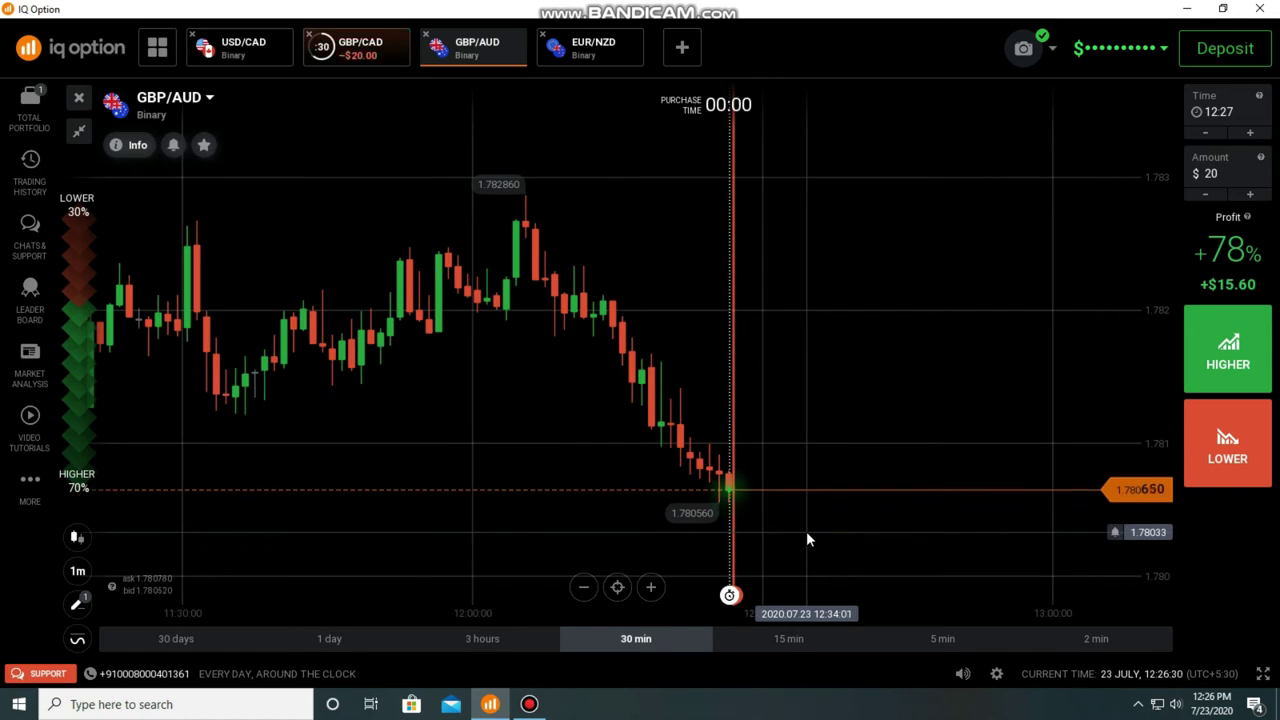
click(357, 55)
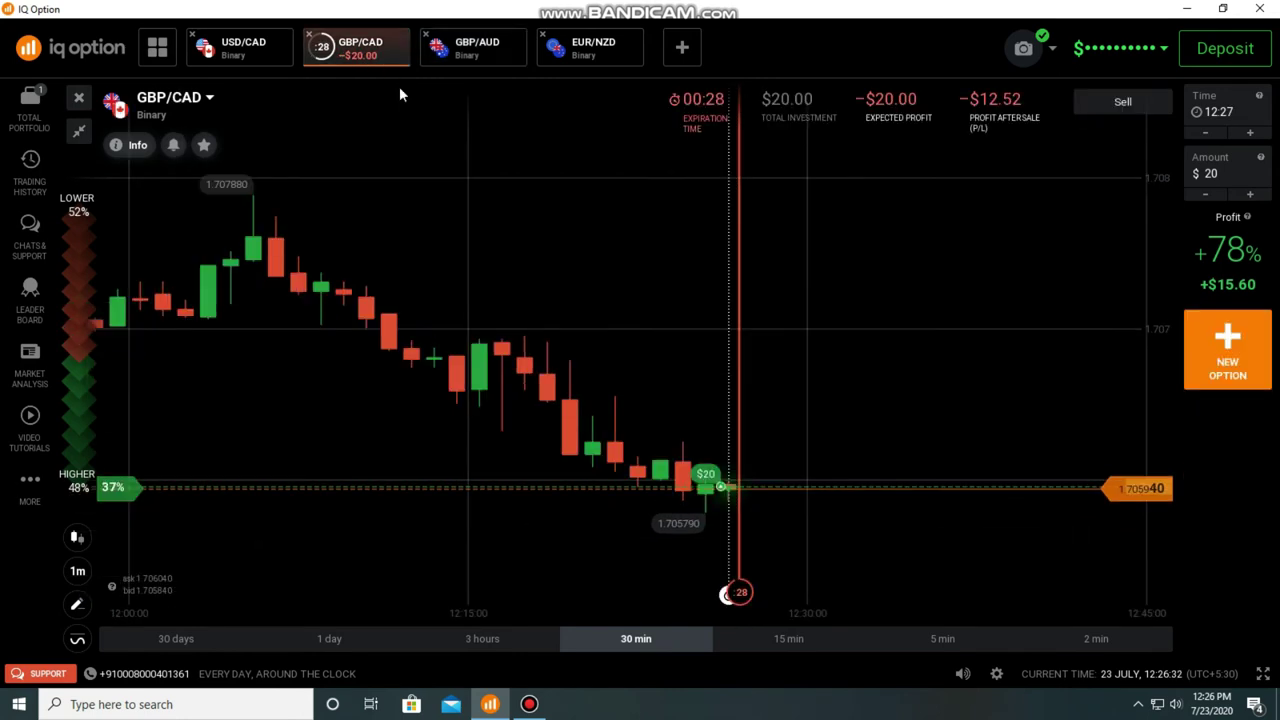
scroll(758, 421, up, 2)
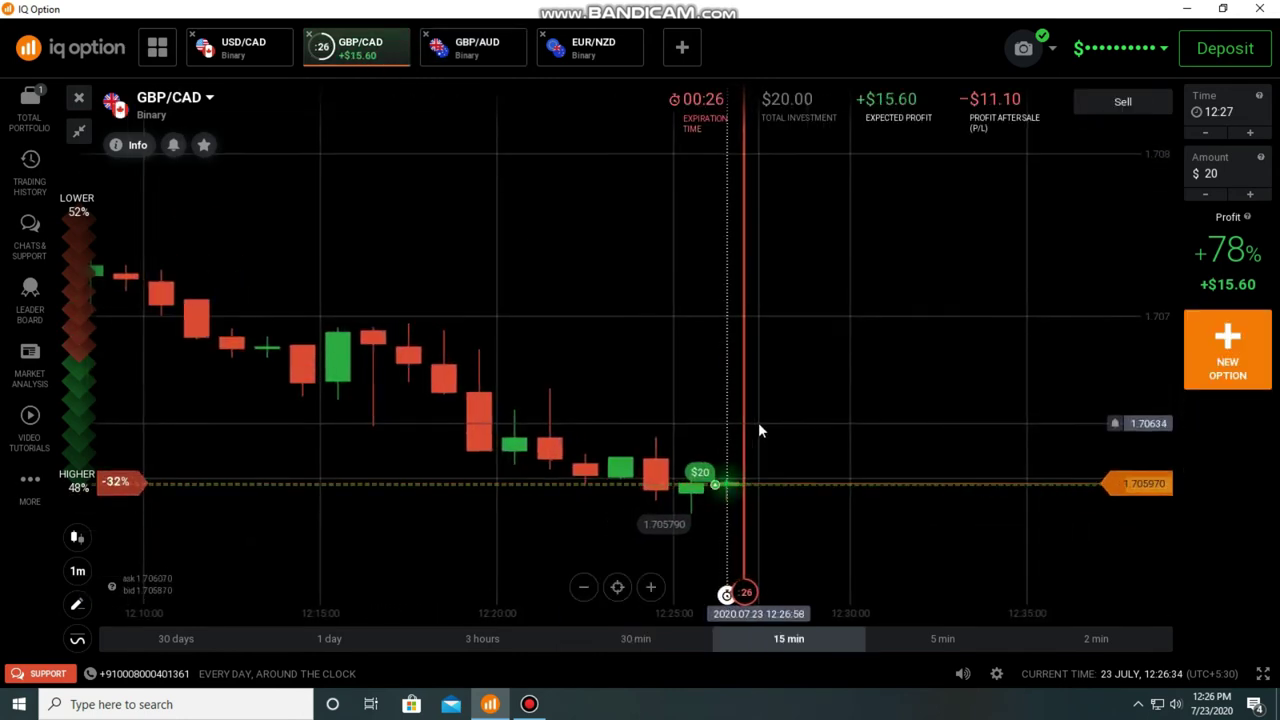
scroll(747, 426, down, 2)
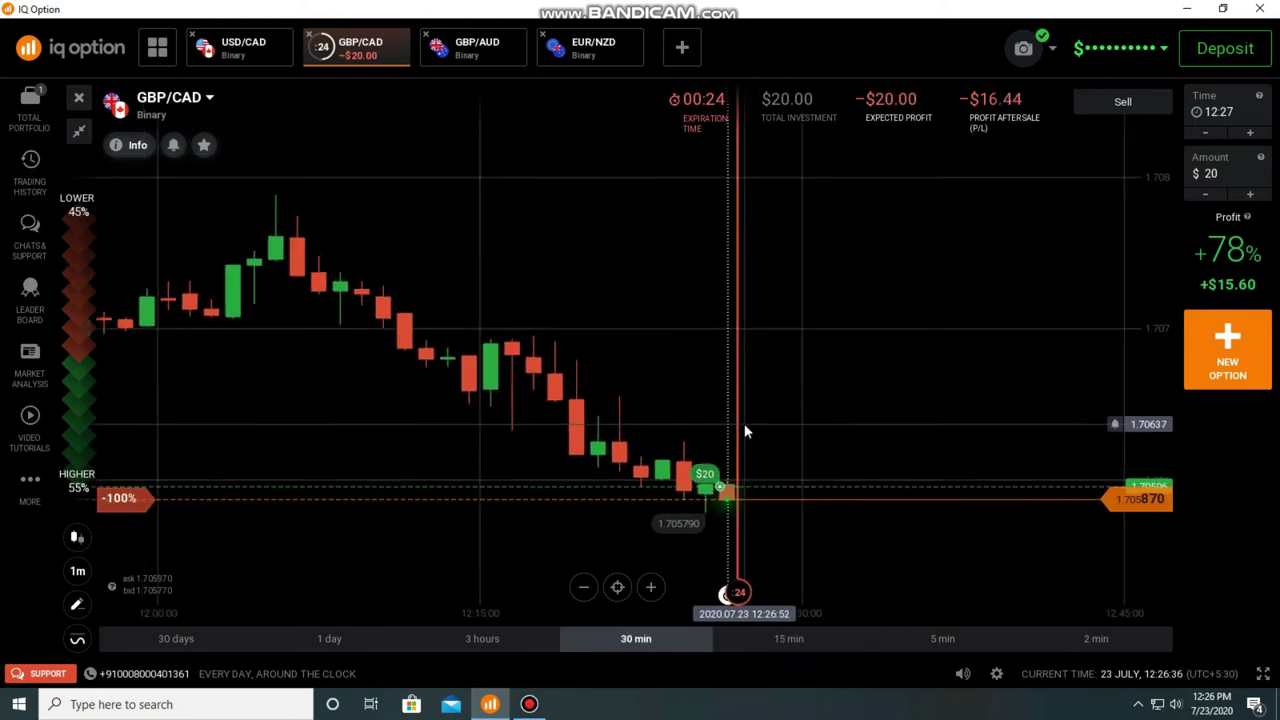
scroll(660, 424, down, 2)
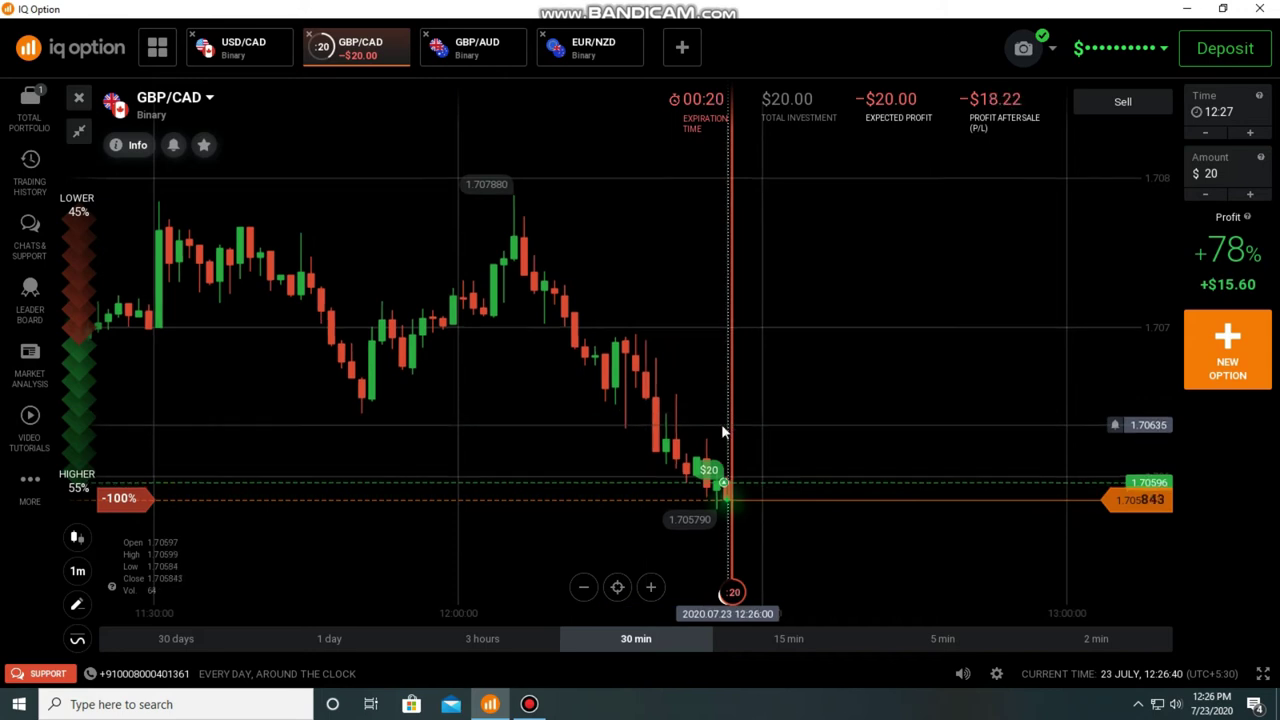
scroll(725, 432, down, 5)
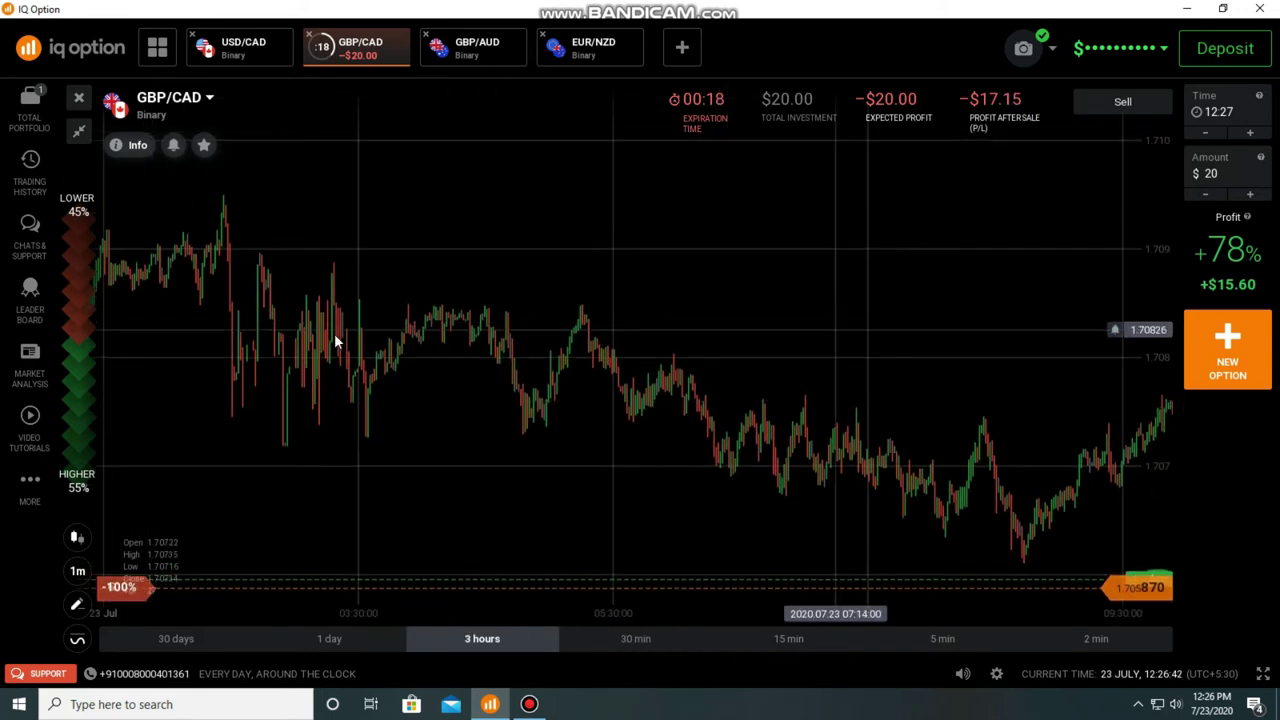
scroll(334, 333, up, 3)
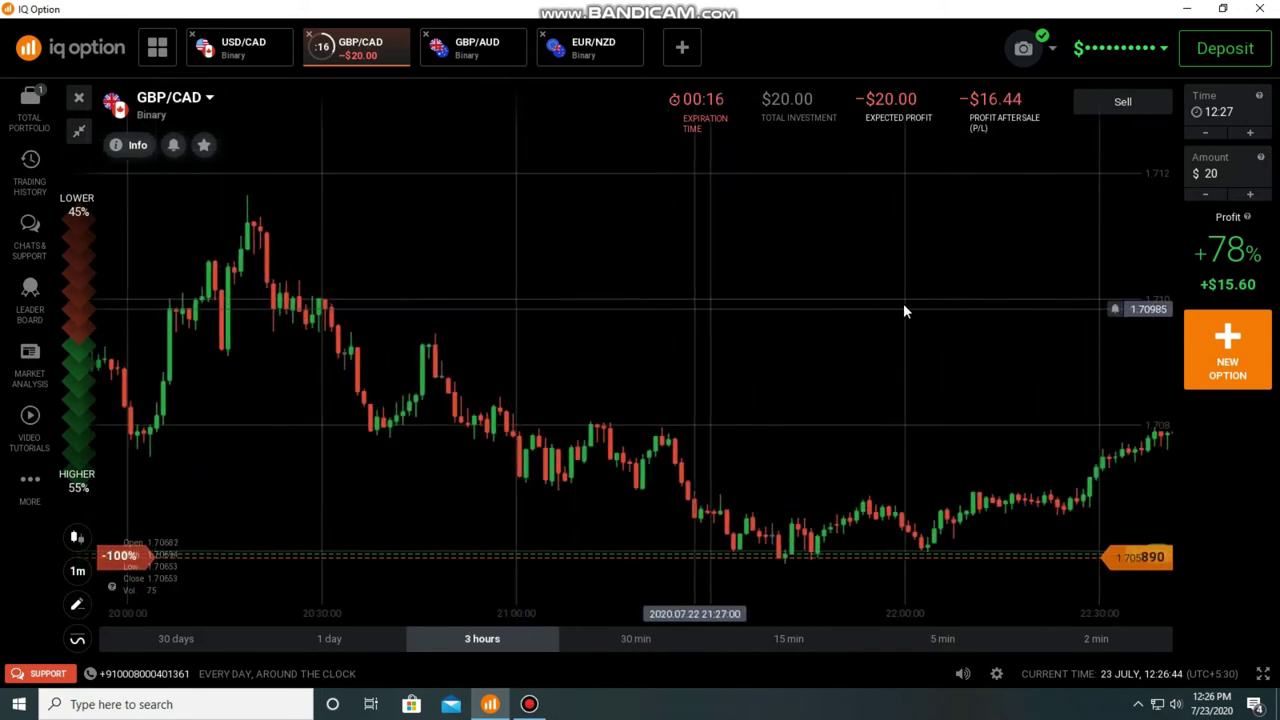
scroll(619, 301, up, 3)
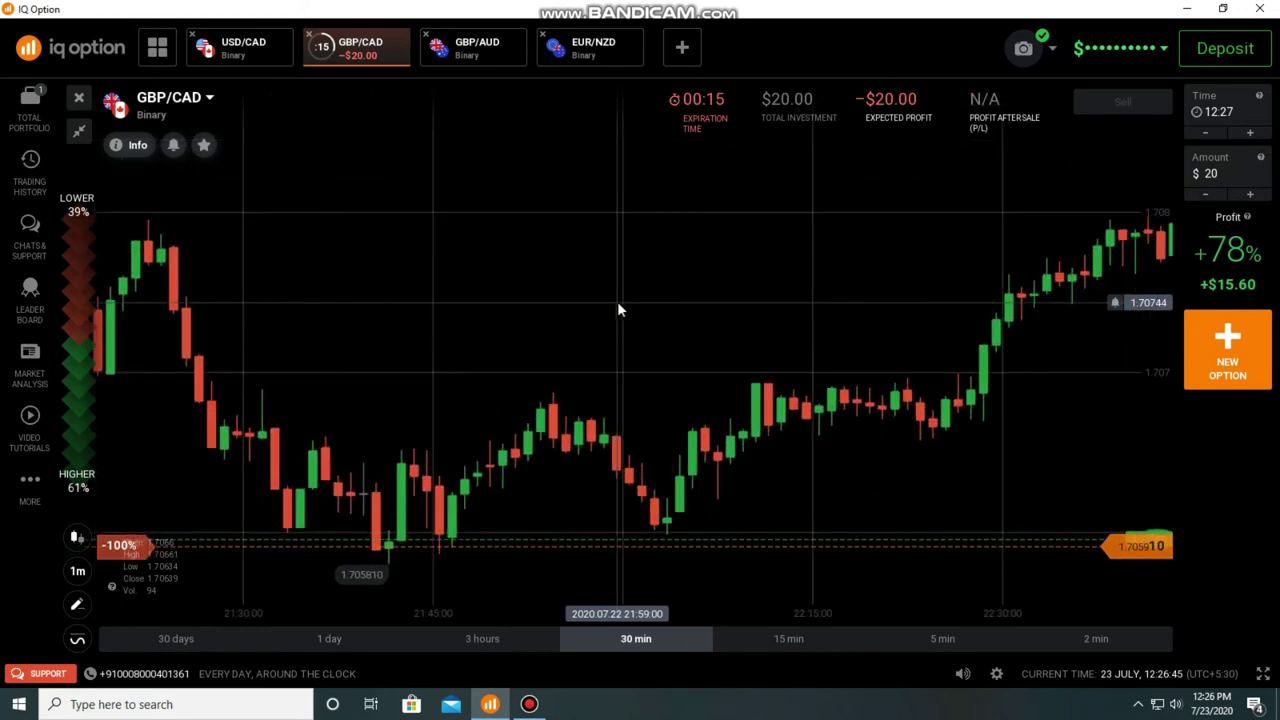
Draw a horizontal line on the GBP/CAD chart and pan to the live trade
click(75, 607)
click(143, 560)
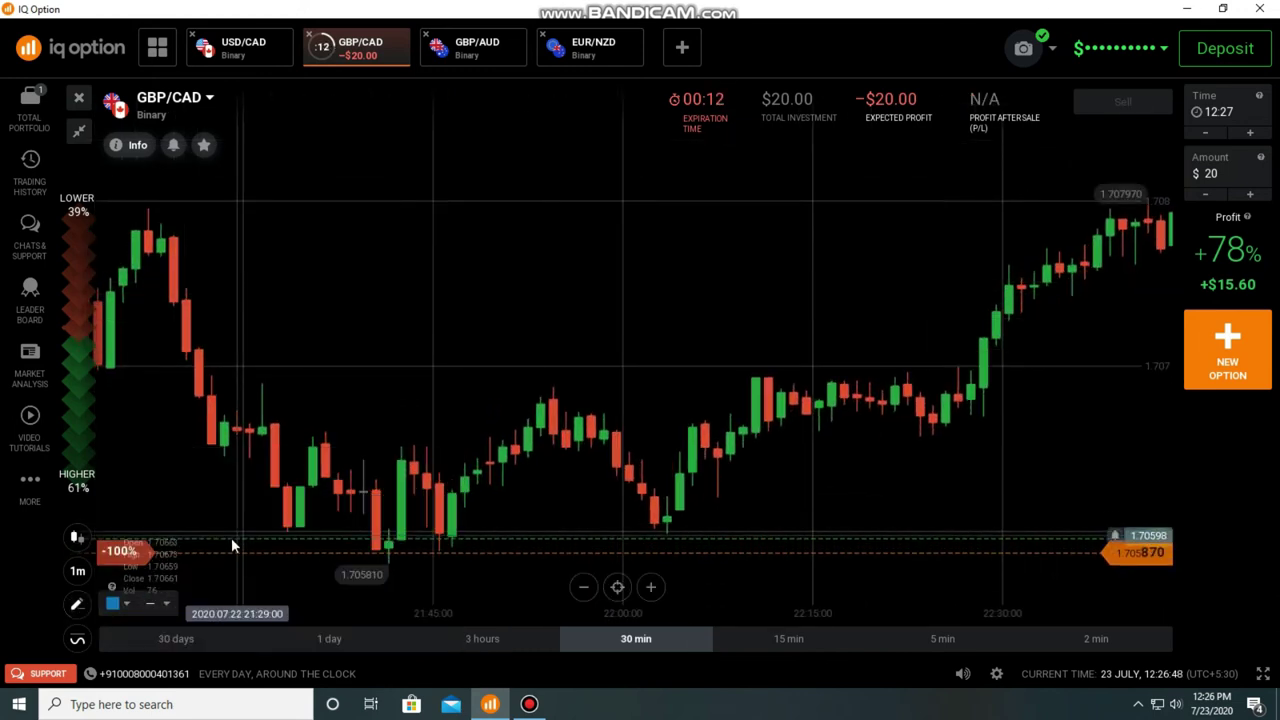
click(227, 547)
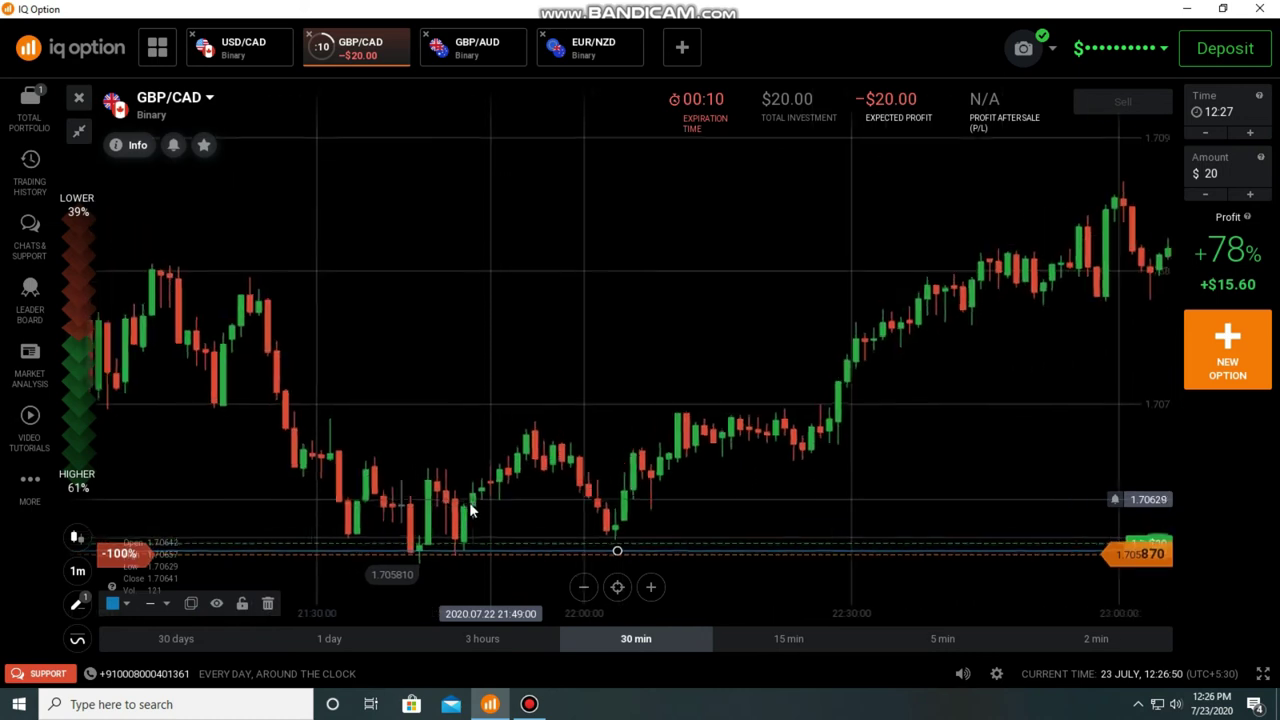
drag(964, 412, 502, 297)
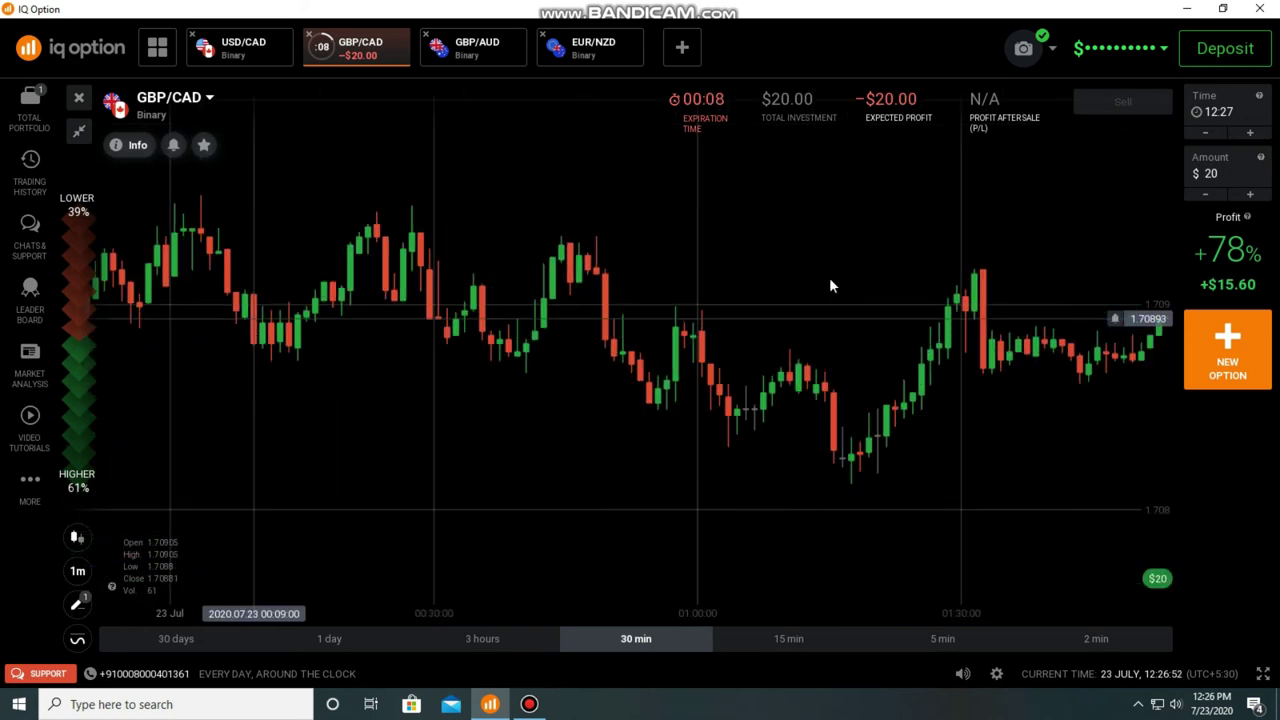
drag(829, 287, 148, 331)
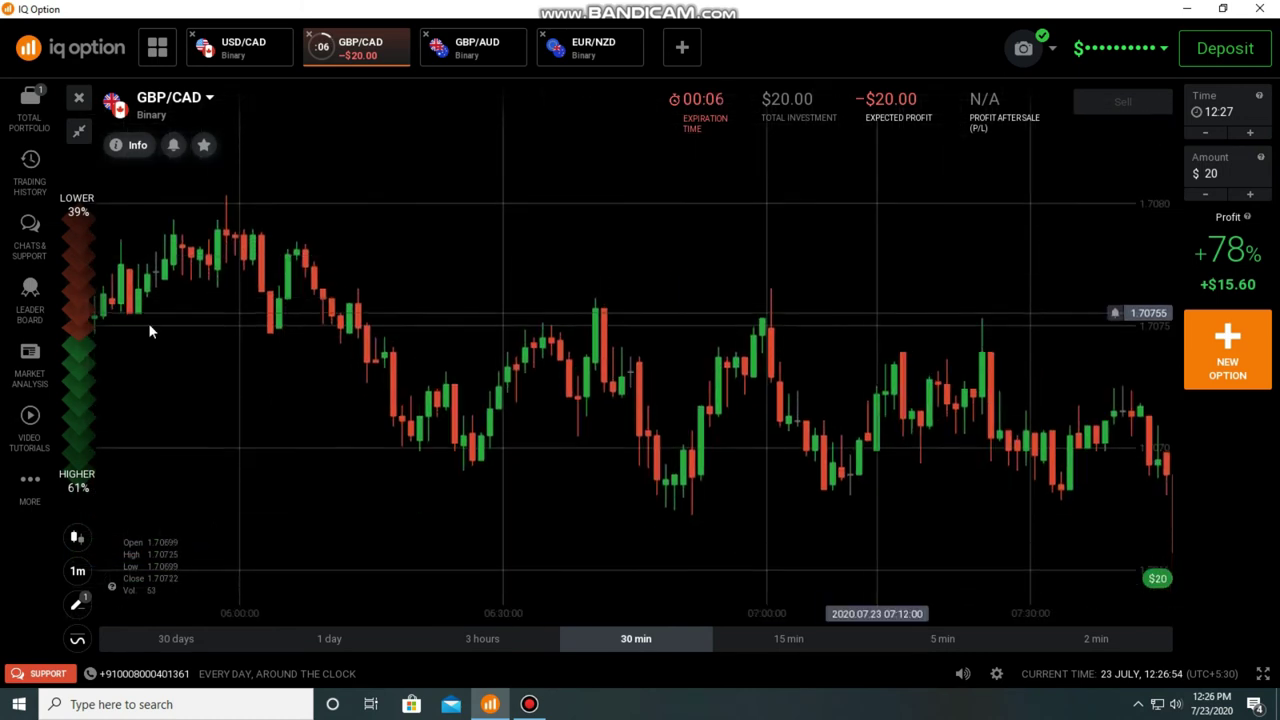
drag(646, 323, 537, 337)
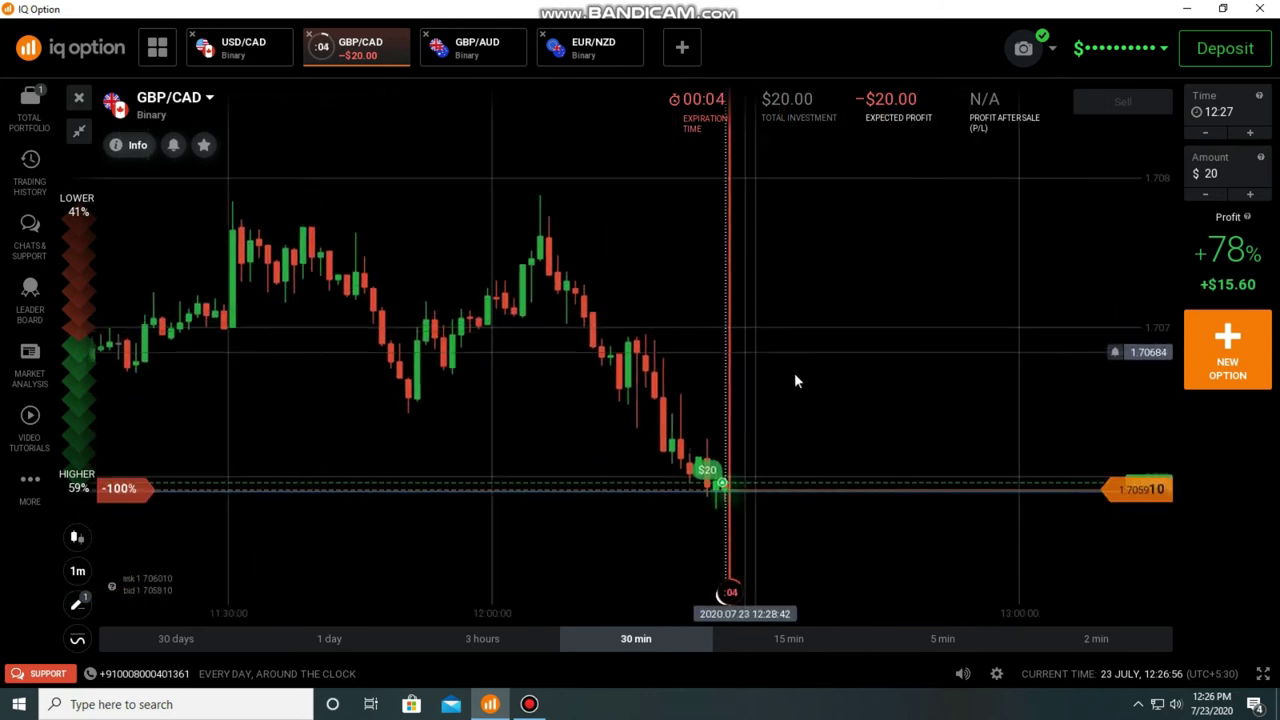
scroll(850, 430, up, 3)
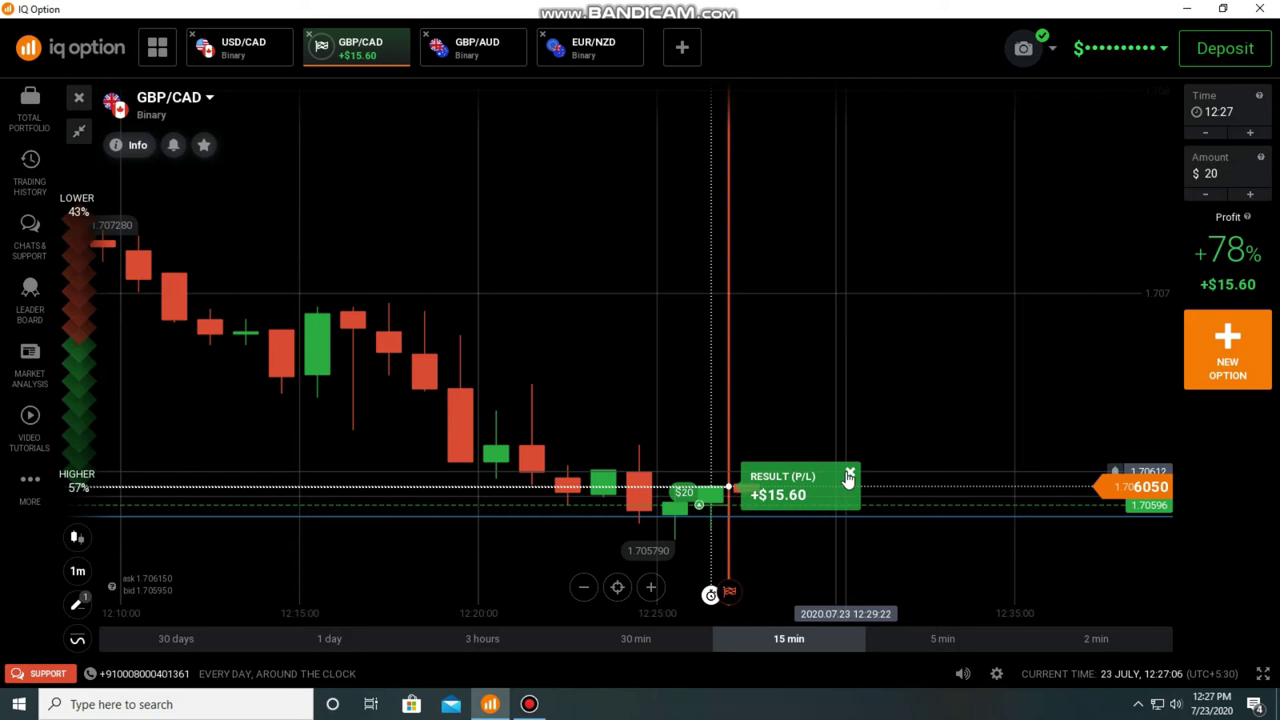
Dismiss the result, go to the USD/CAD chart and set the amount to $78
click(849, 474)
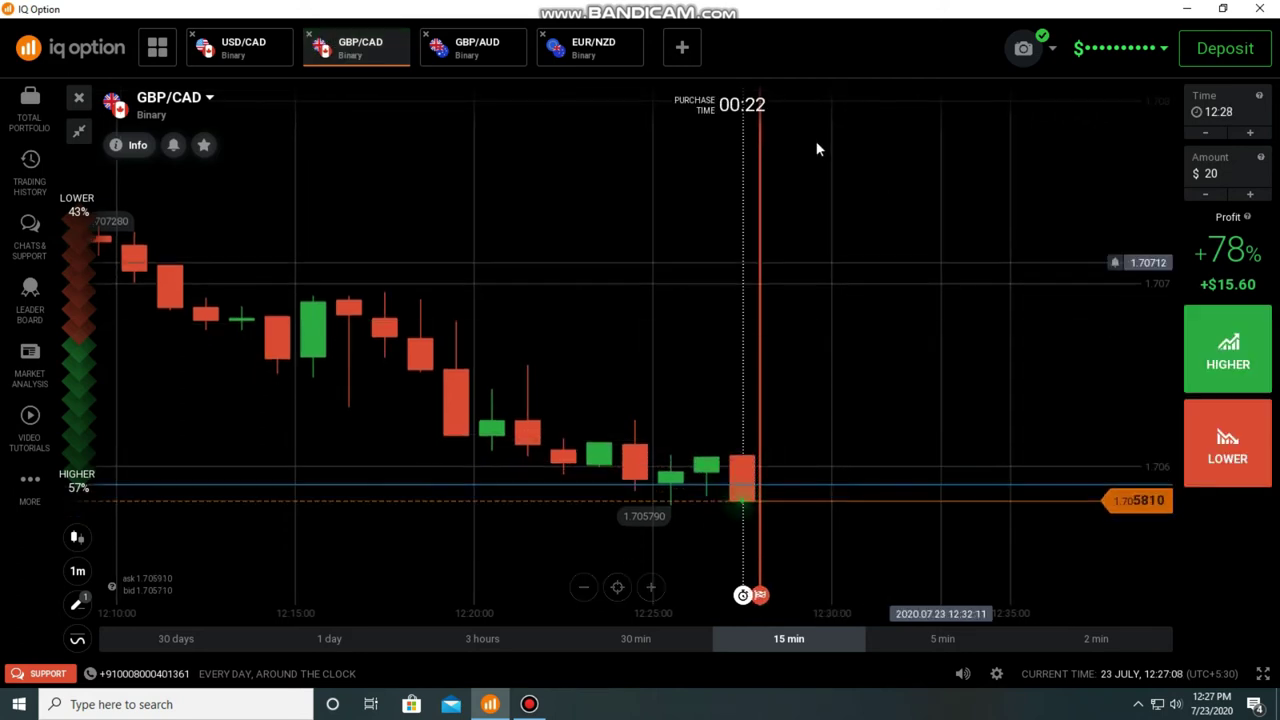
click(492, 57)
click(600, 55)
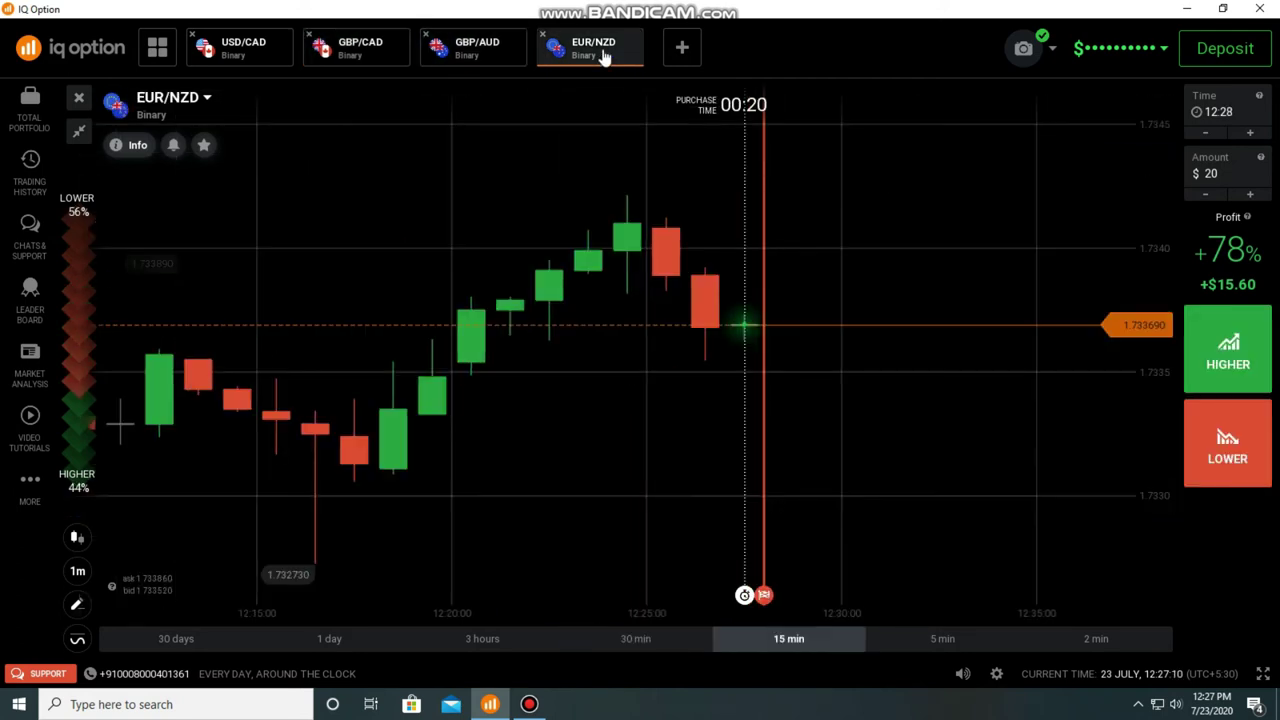
click(284, 60)
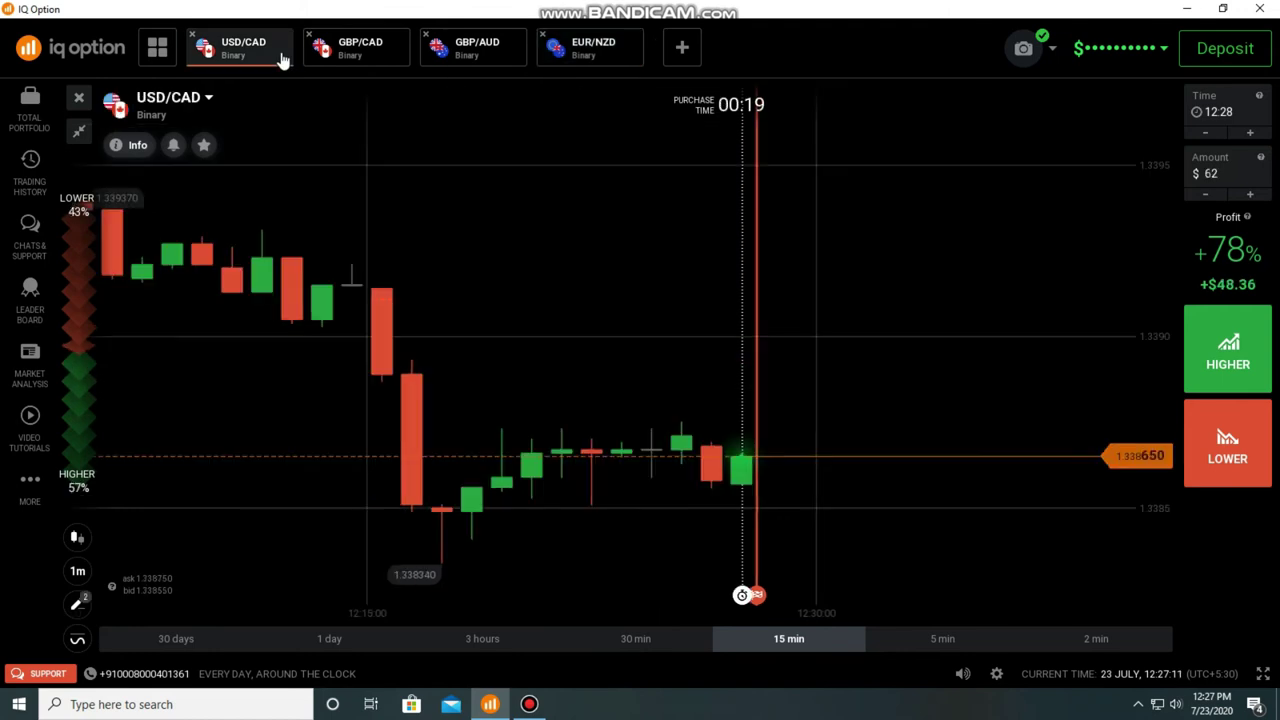
click(1211, 172)
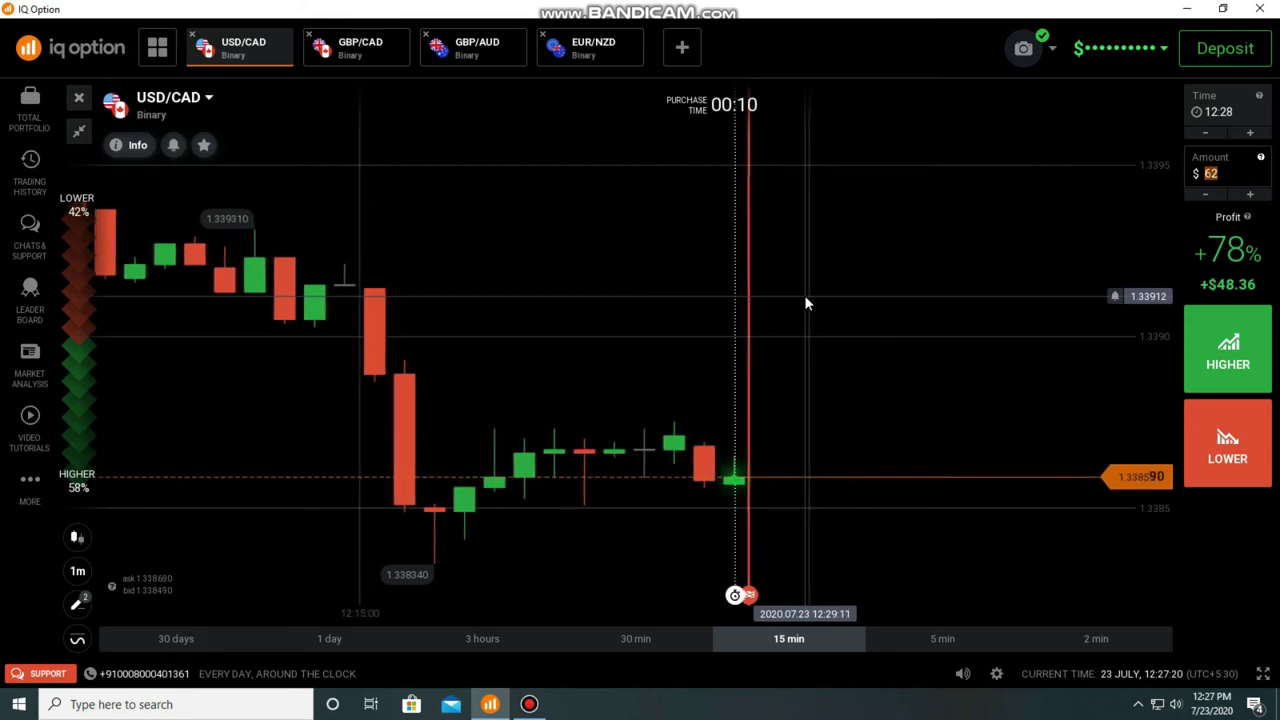
text(78)
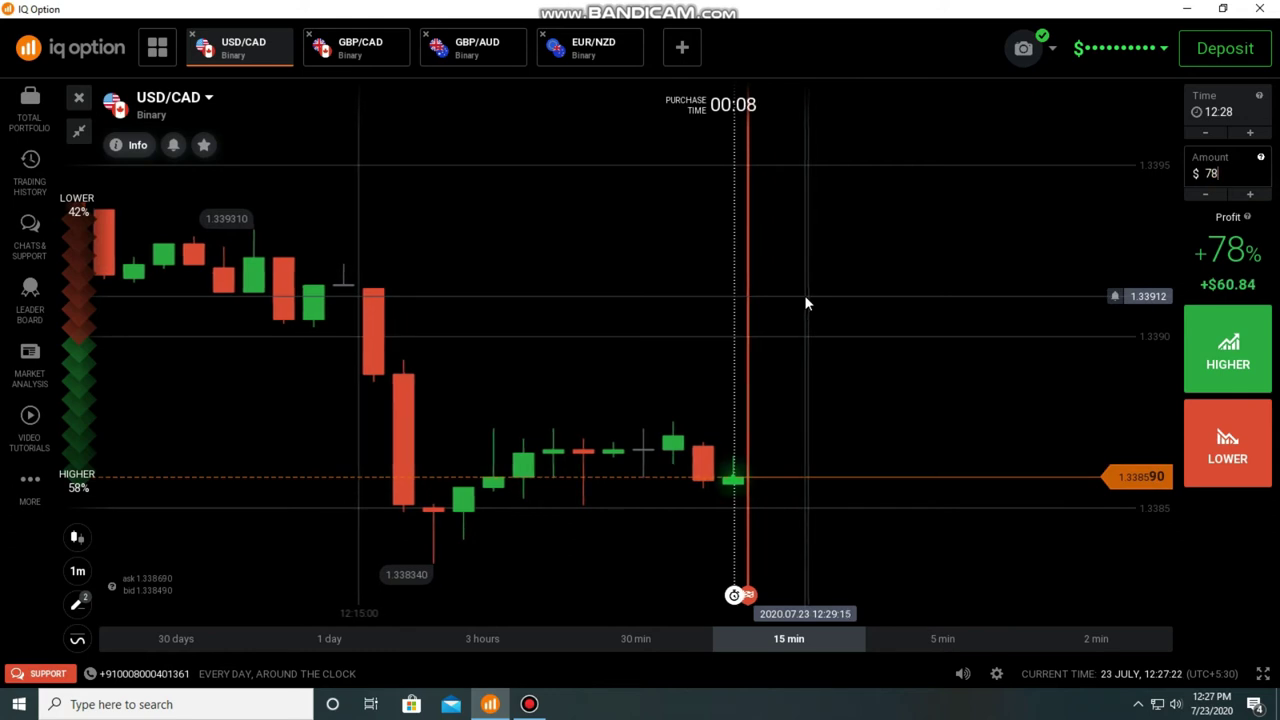
Place the $78 trade on USD/CAD
scroll(846, 434, down, 2)
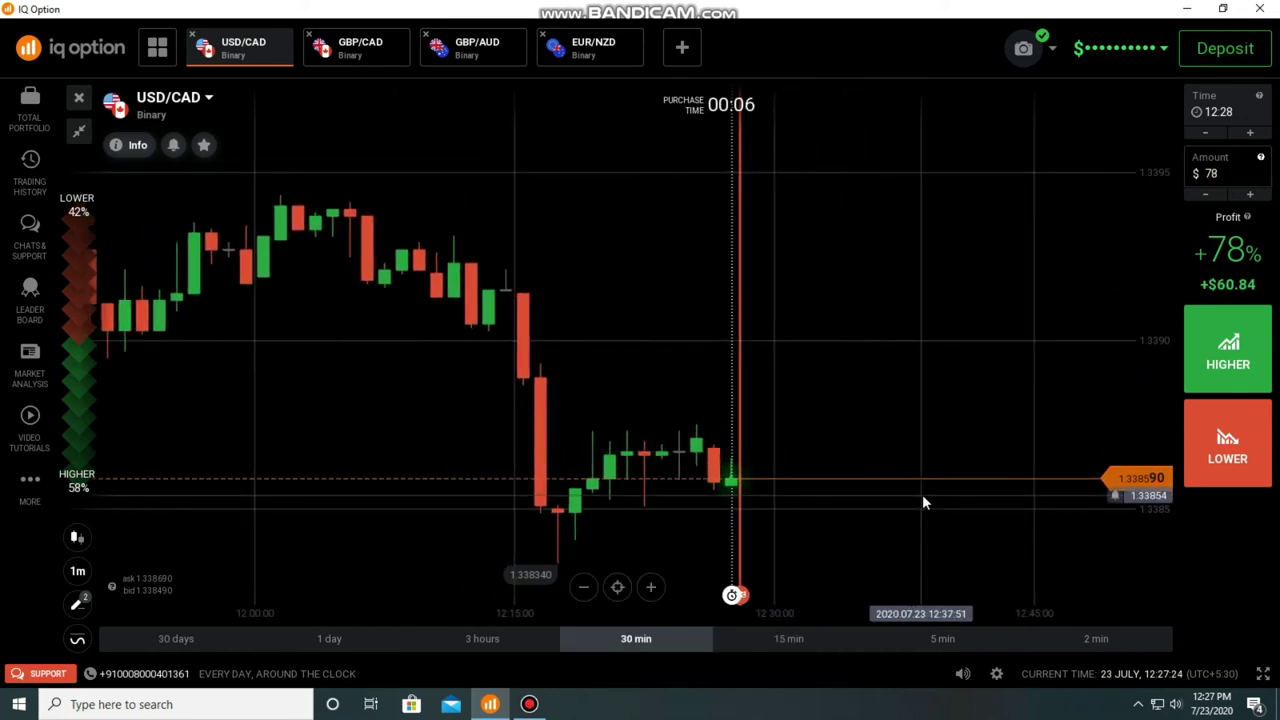
scroll(930, 510, down, 1)
scroll(813, 516, up, 1)
scroll(815, 515, up, 1)
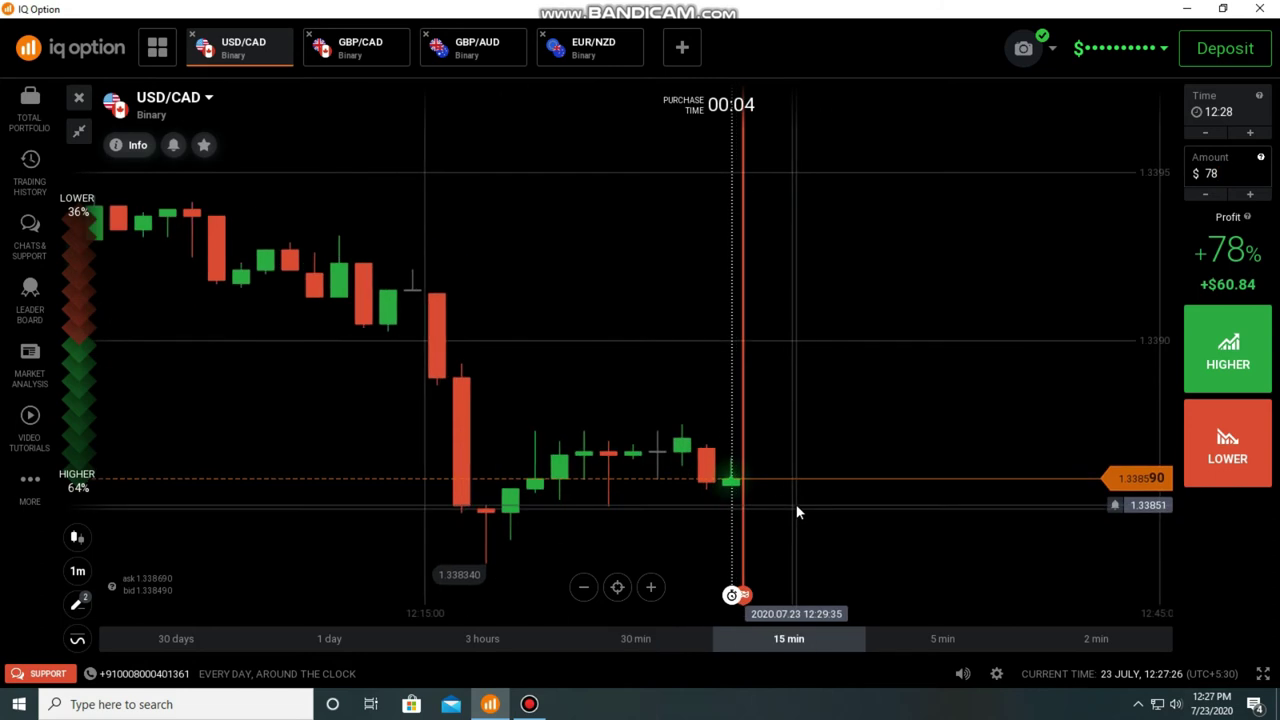
click(1227, 490)
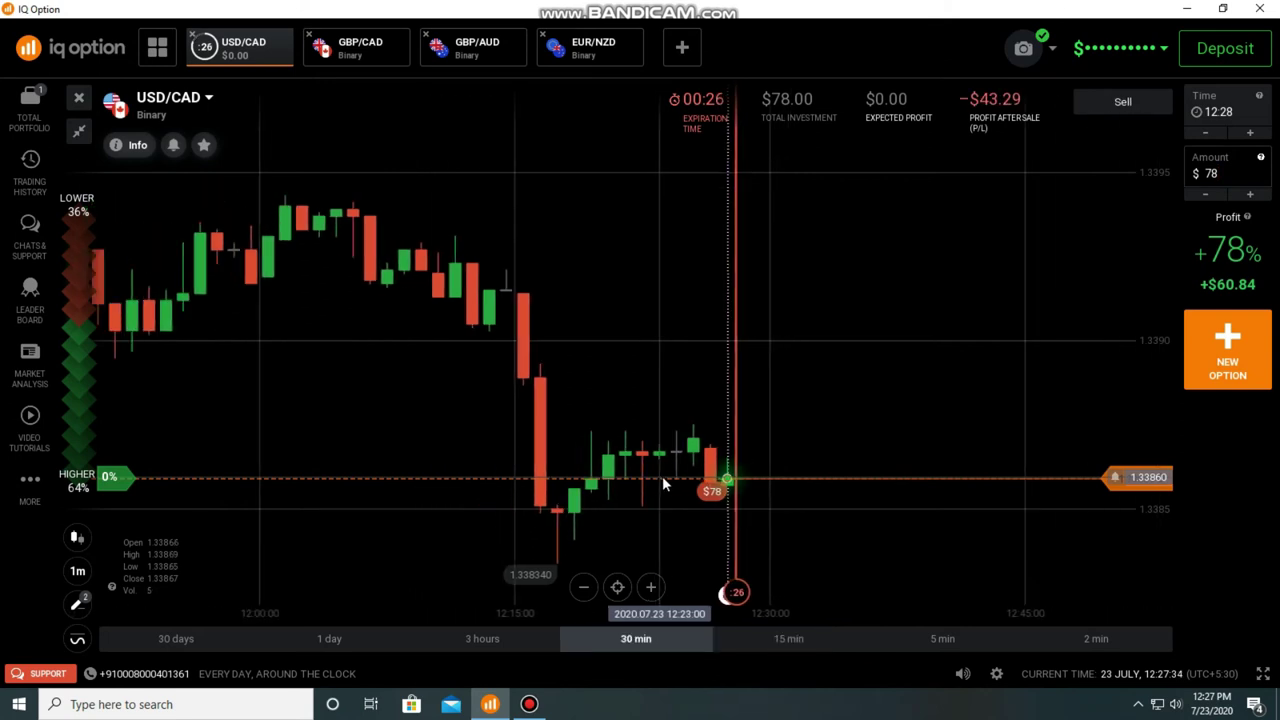
Check the GBP/CAD and GBP/AUD charts, then return to USD/CAD for the +$60.84 result
scroll(663, 484, down, 1)
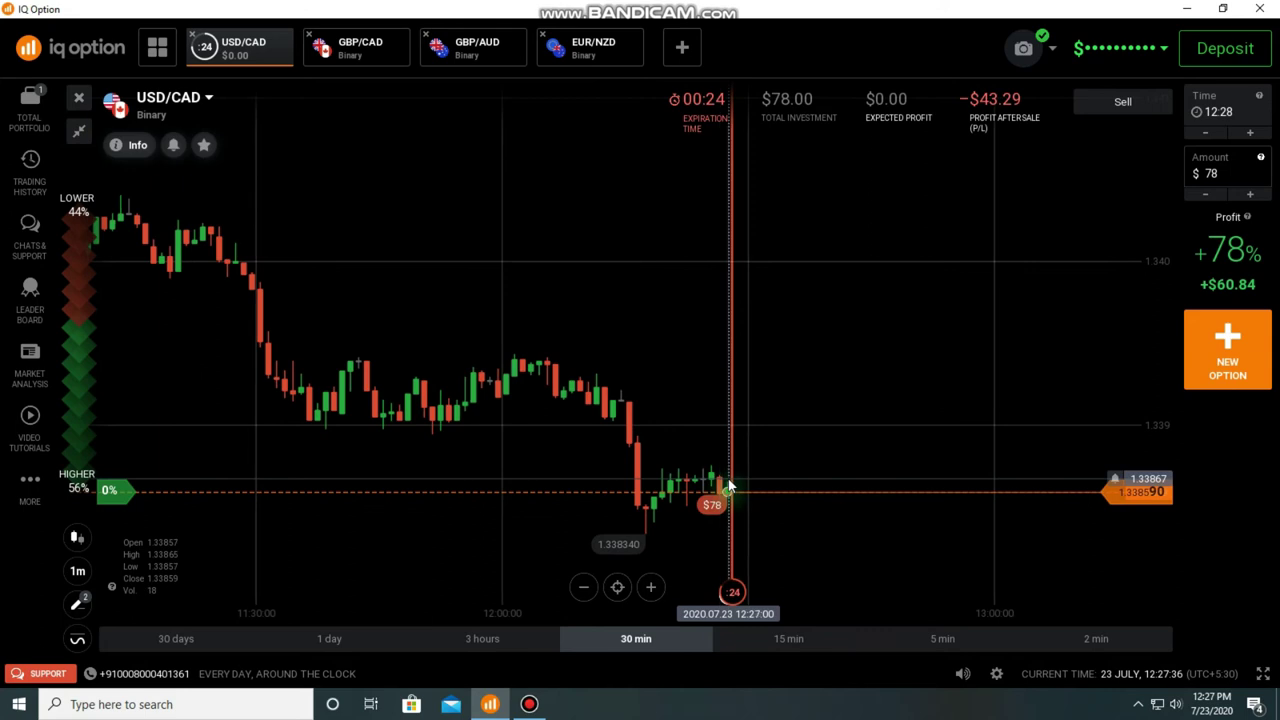
scroll(740, 482, up, 1)
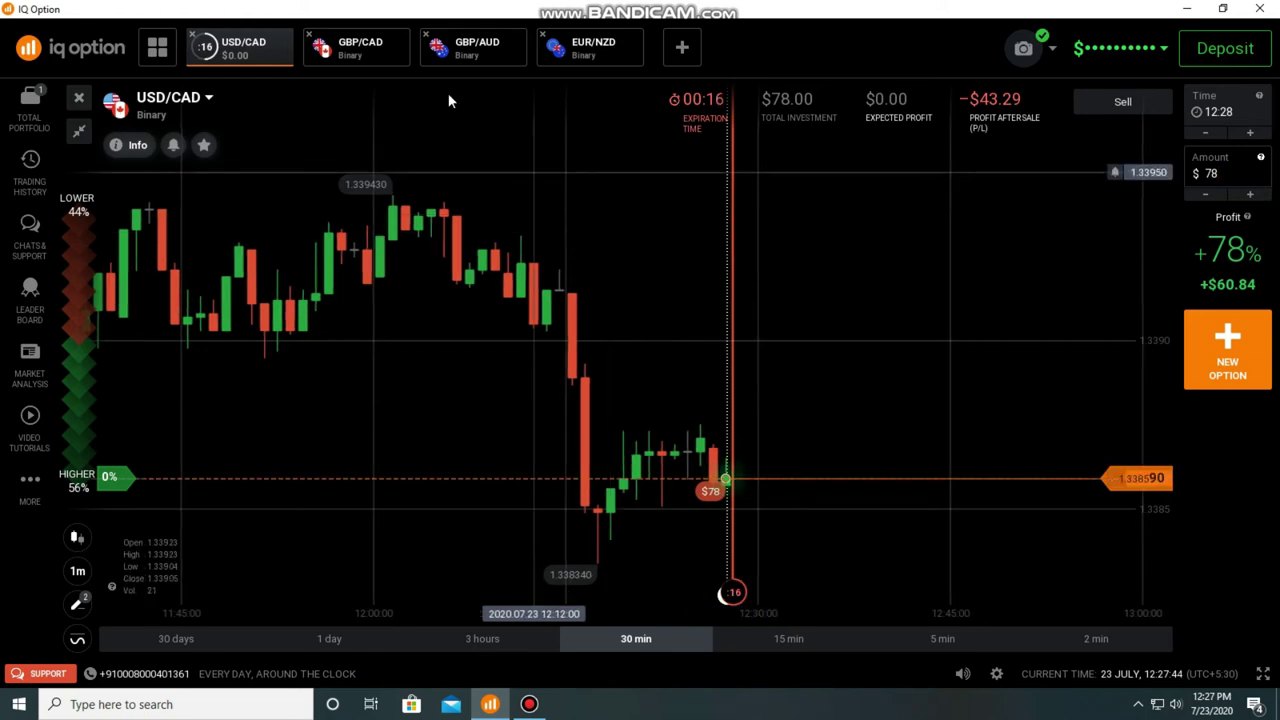
click(372, 52)
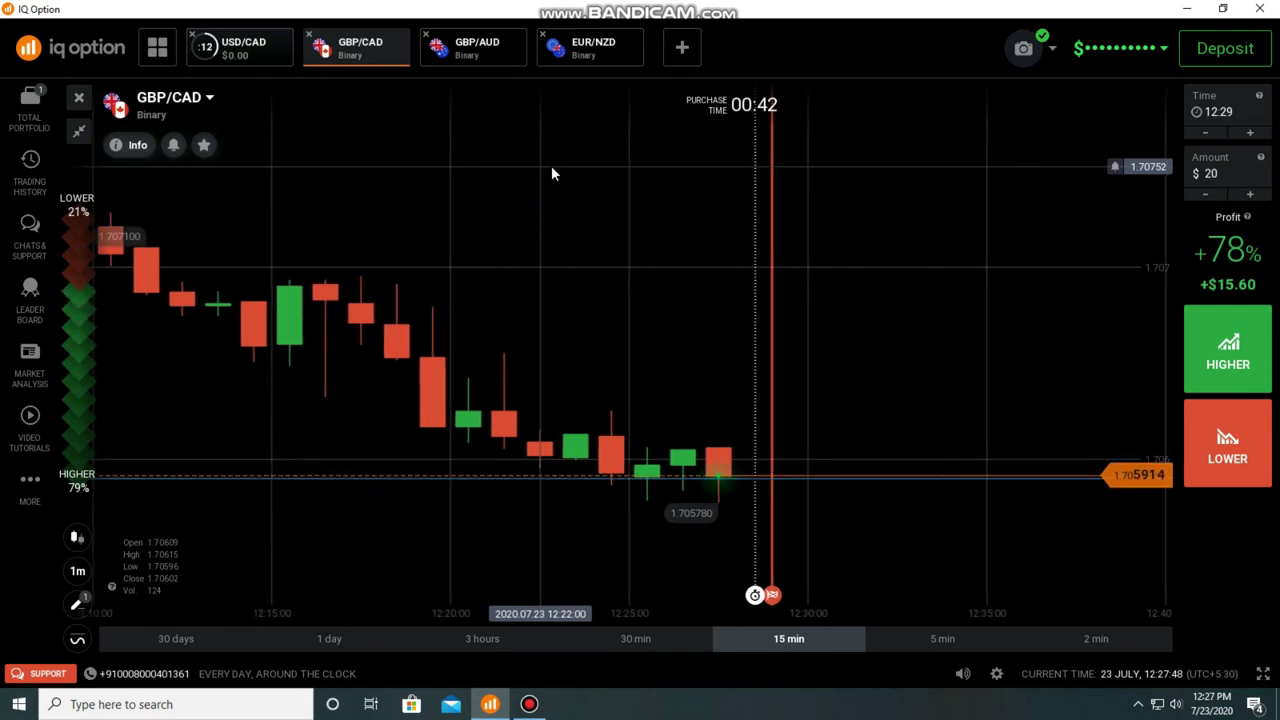
click(465, 52)
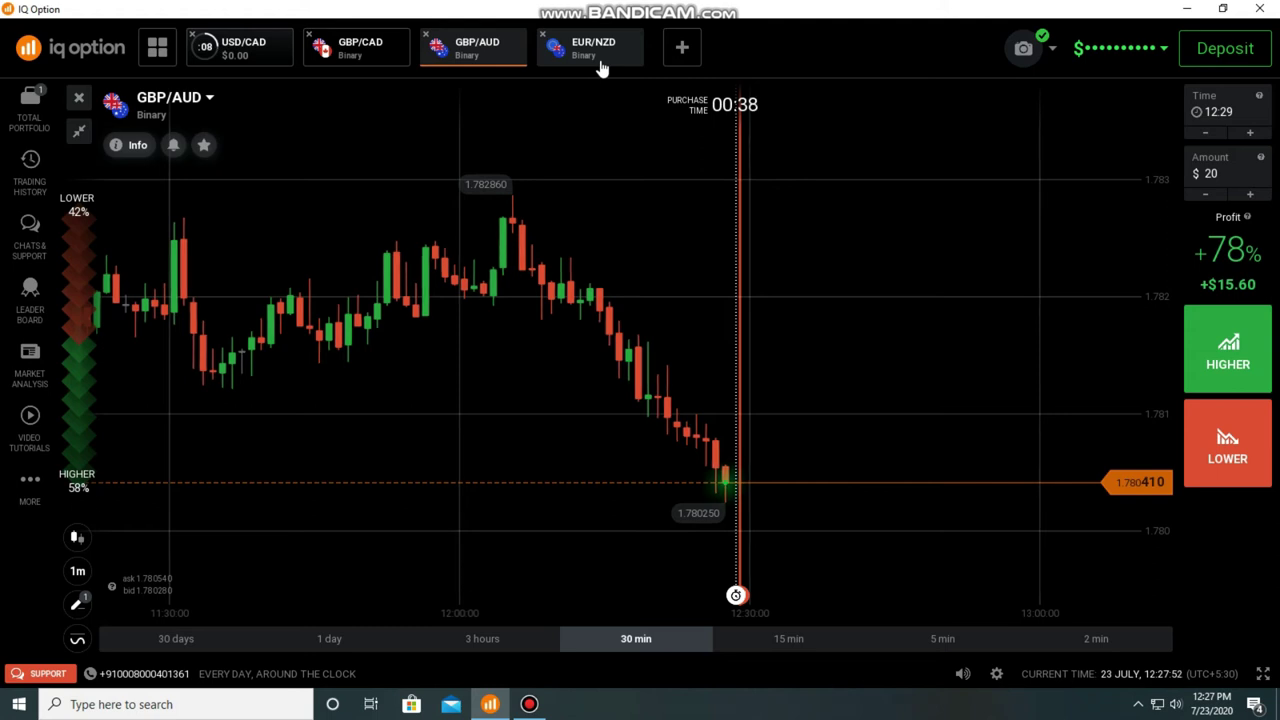
click(281, 43)
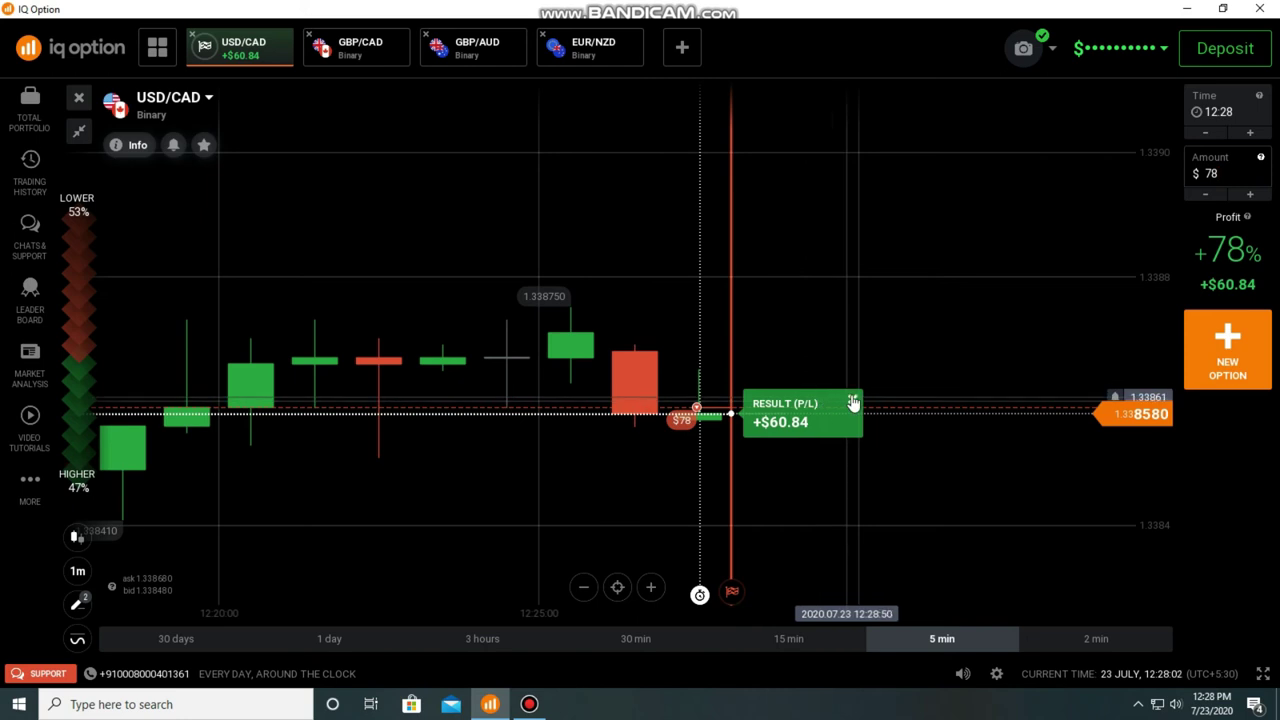
Dismiss the +$60.84 USD/CAD trade result
click(853, 402)
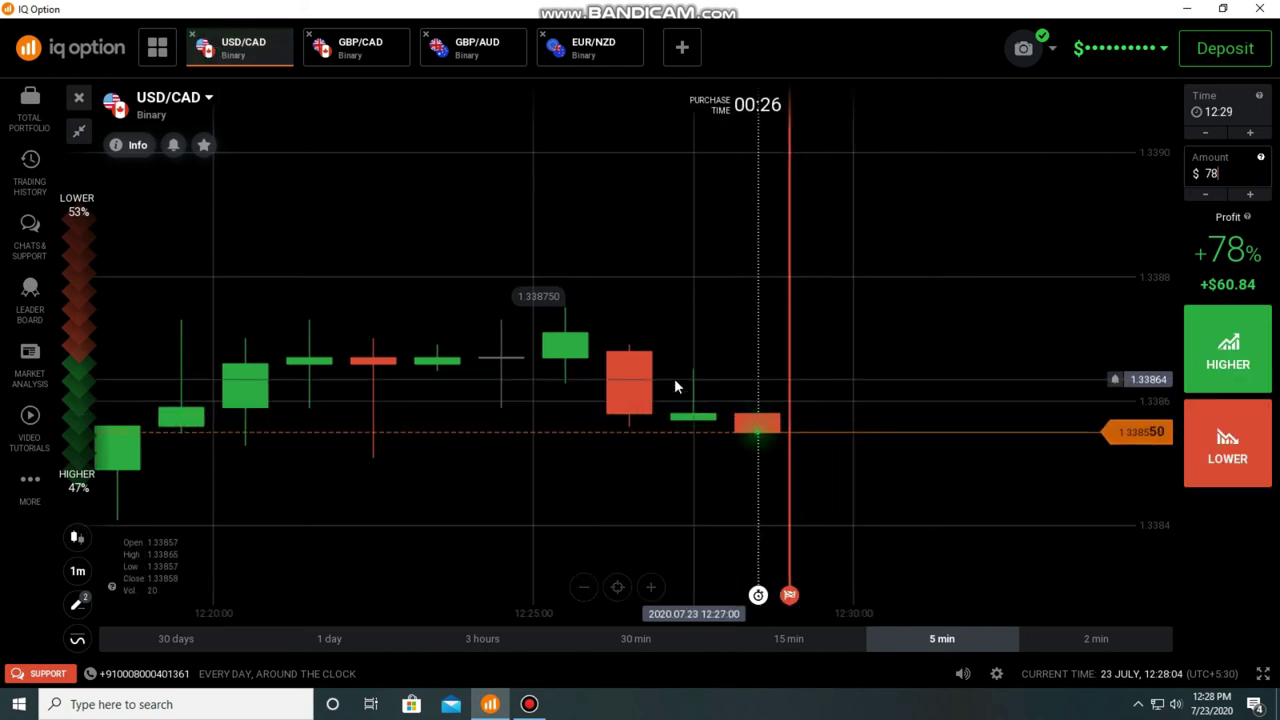
scroll(683, 378, down, 4)
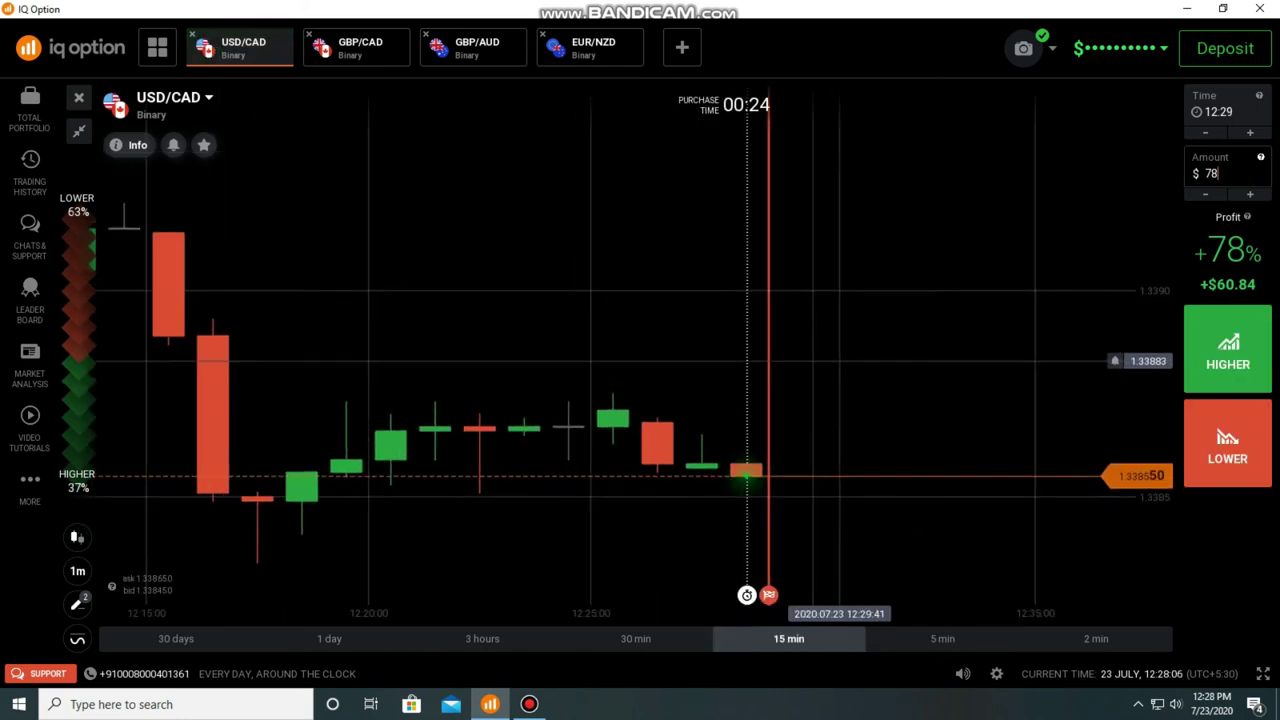
scroll(534, 305, down, 2)
scroll(457, 303, down, 2)
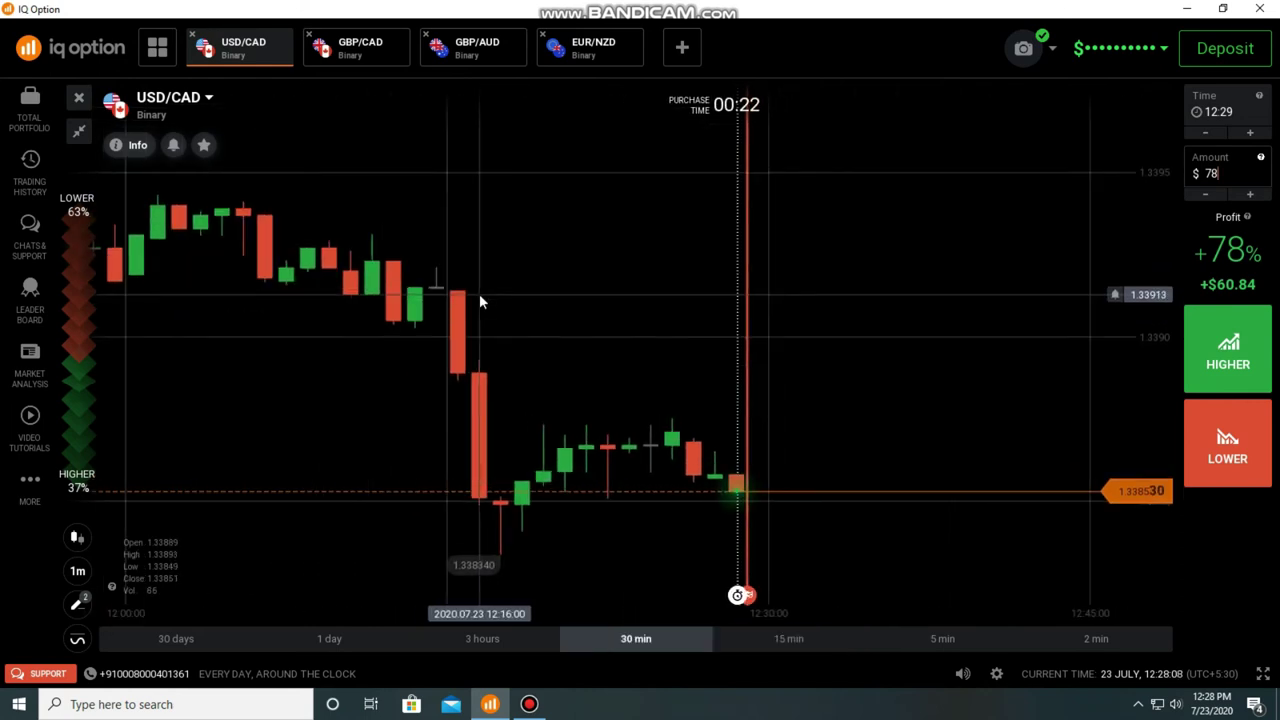
Nudge the GBP/CAD horizontal line slightly lower, then view the GBP/AUD and EUR/NZD charts
click(377, 63)
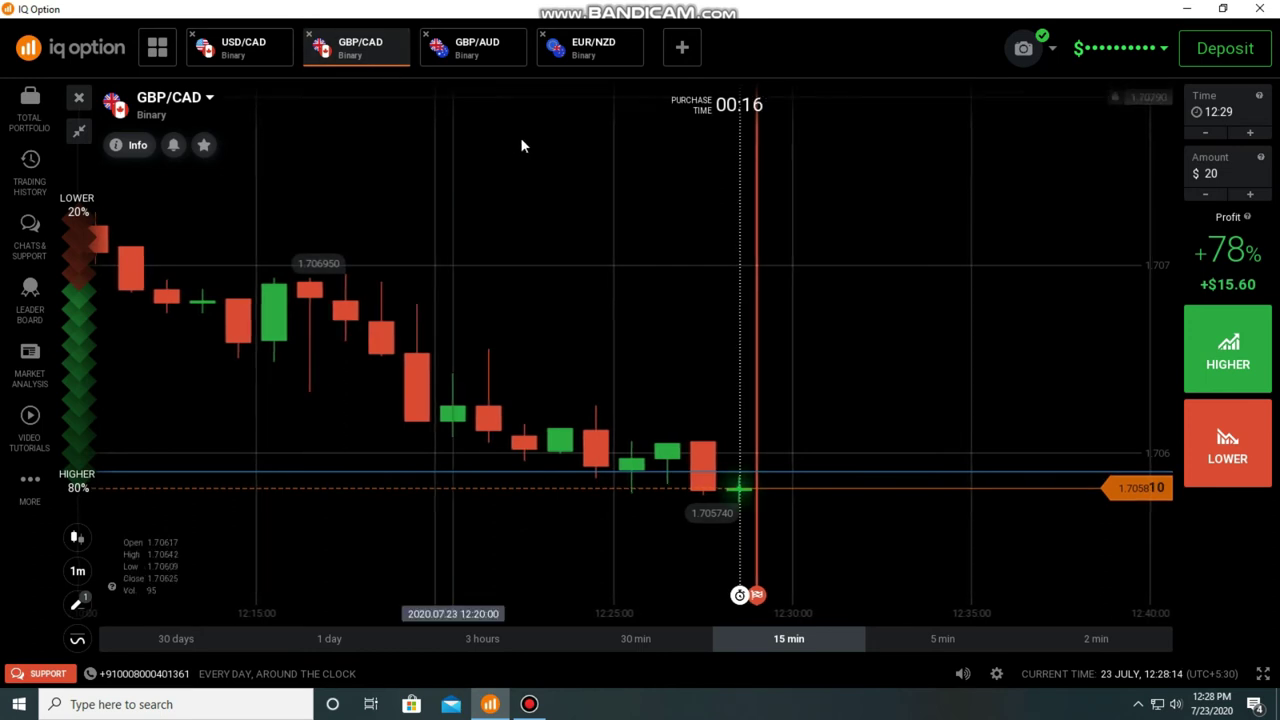
scroll(846, 350, down, 4)
scroll(903, 418, down, 1)
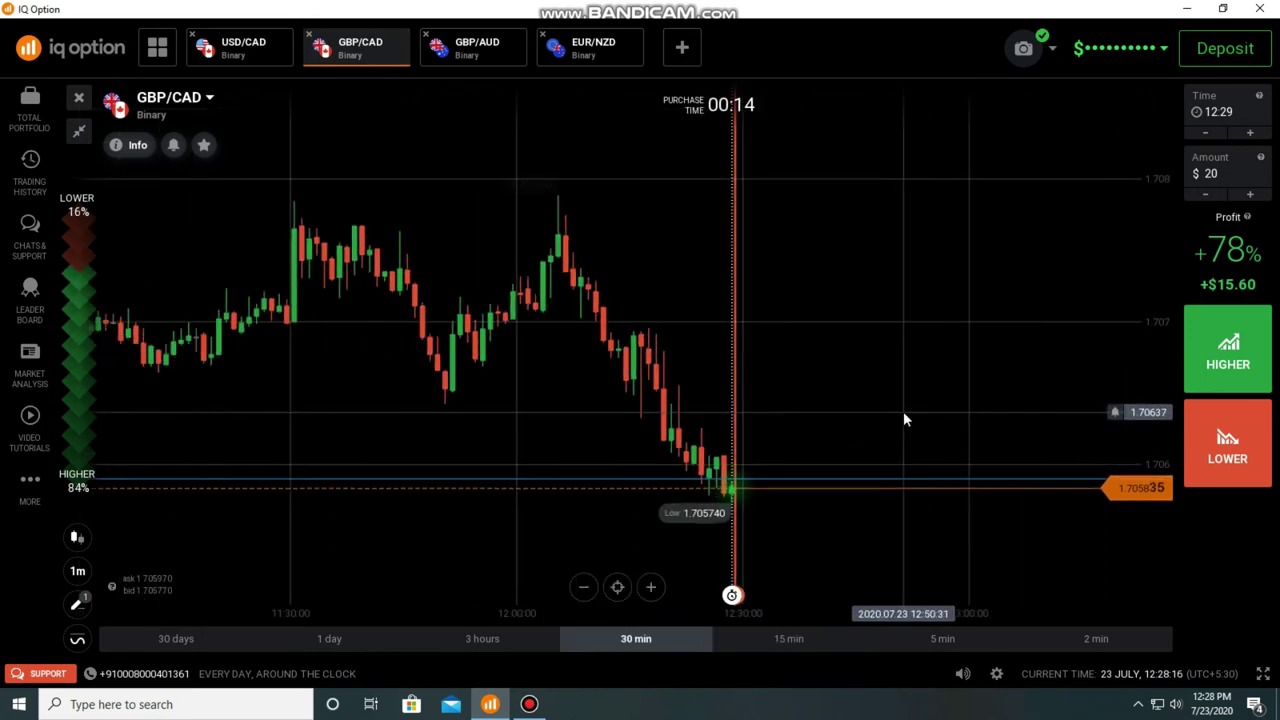
scroll(841, 427, down, 1)
scroll(841, 427, up, 2)
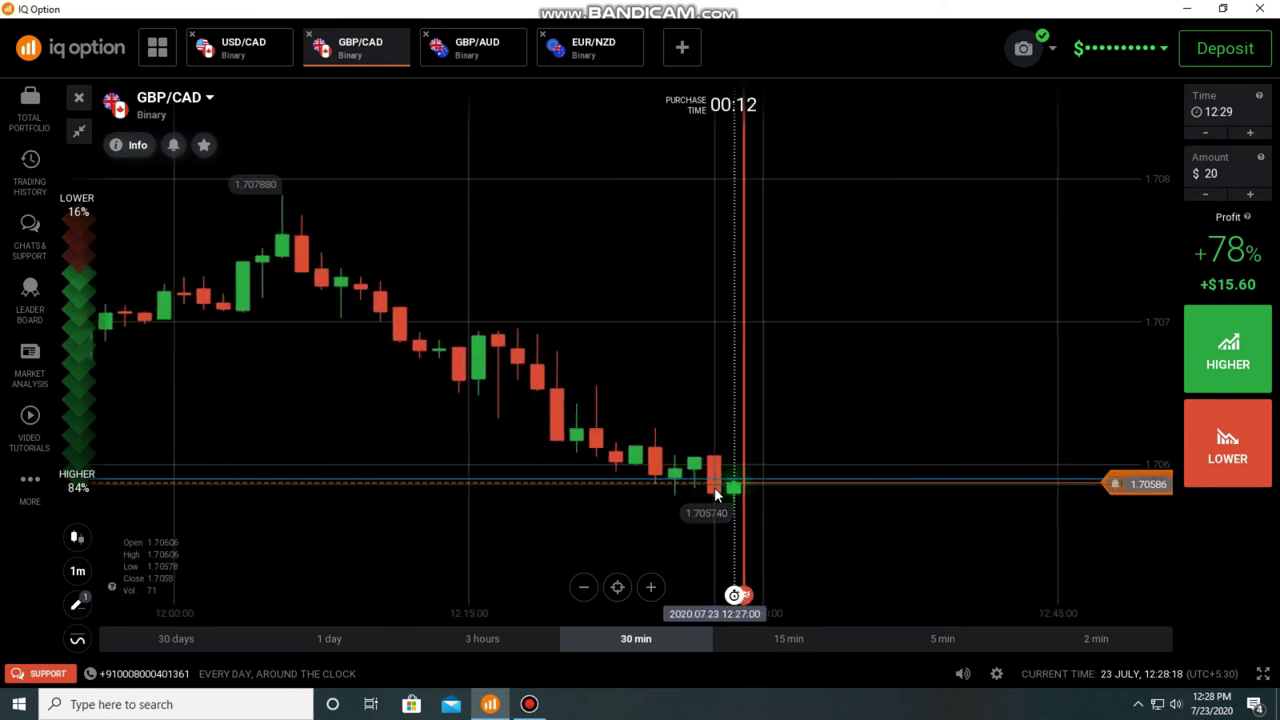
drag(622, 479, 617, 492)
click(497, 55)
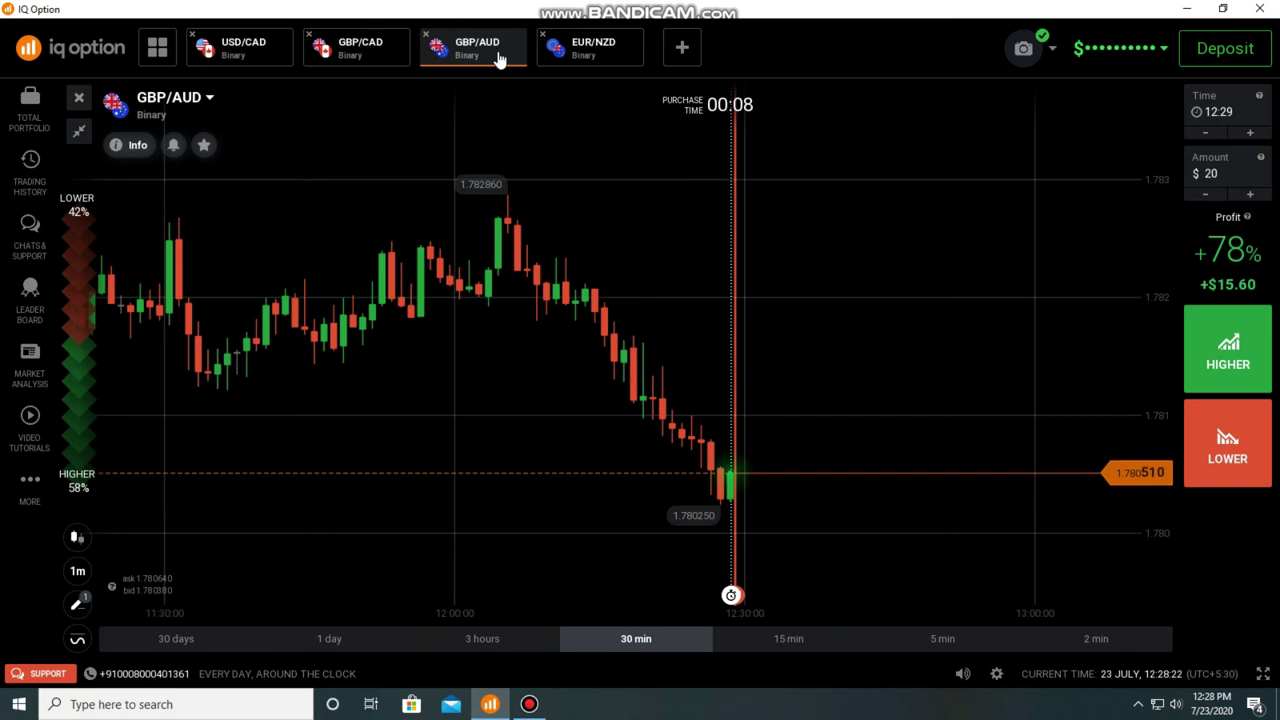
click(604, 53)
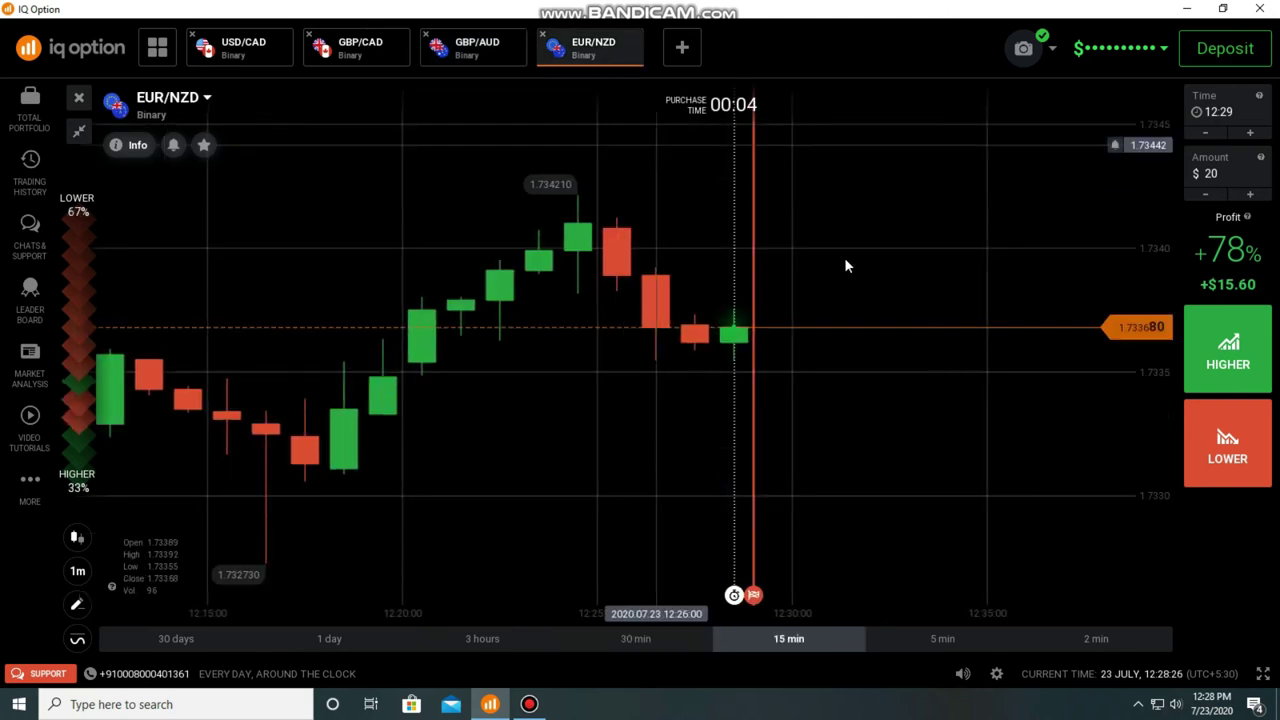
Replace the trade amount with $130
click(1210, 174)
key(ctrl+a)
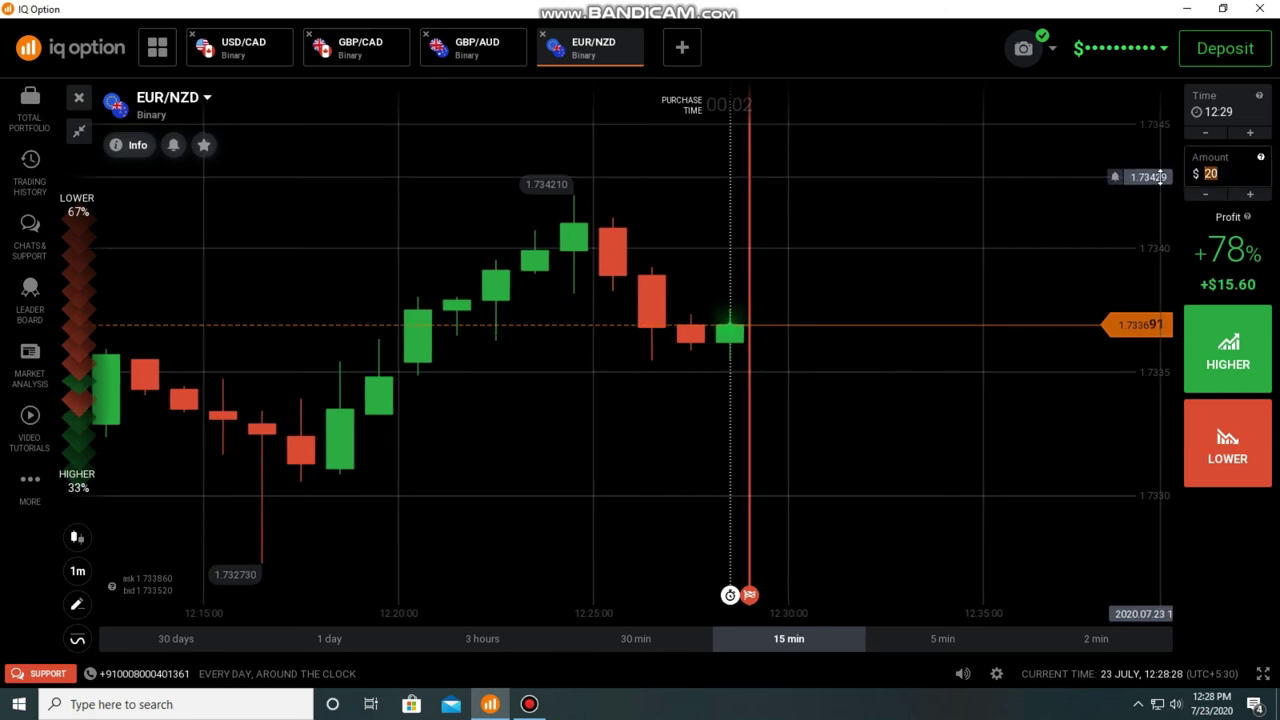
text(1)
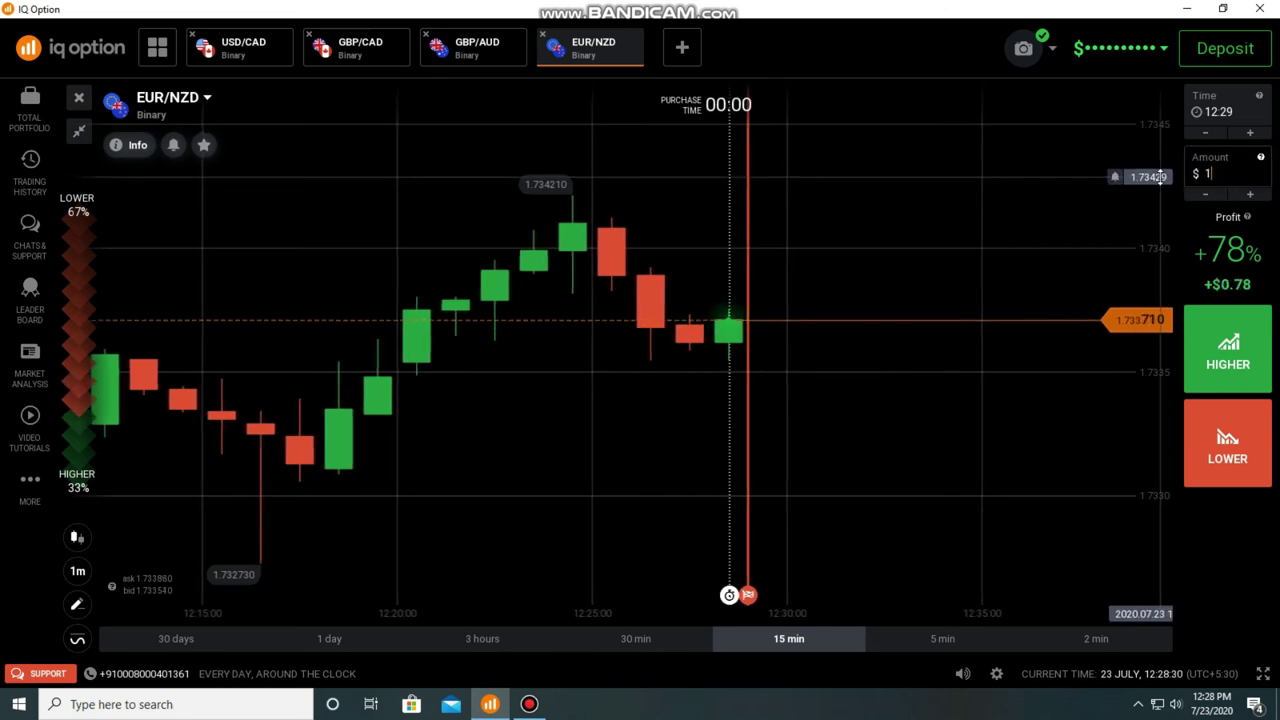
text(30)
scroll(793, 298, down, 2)
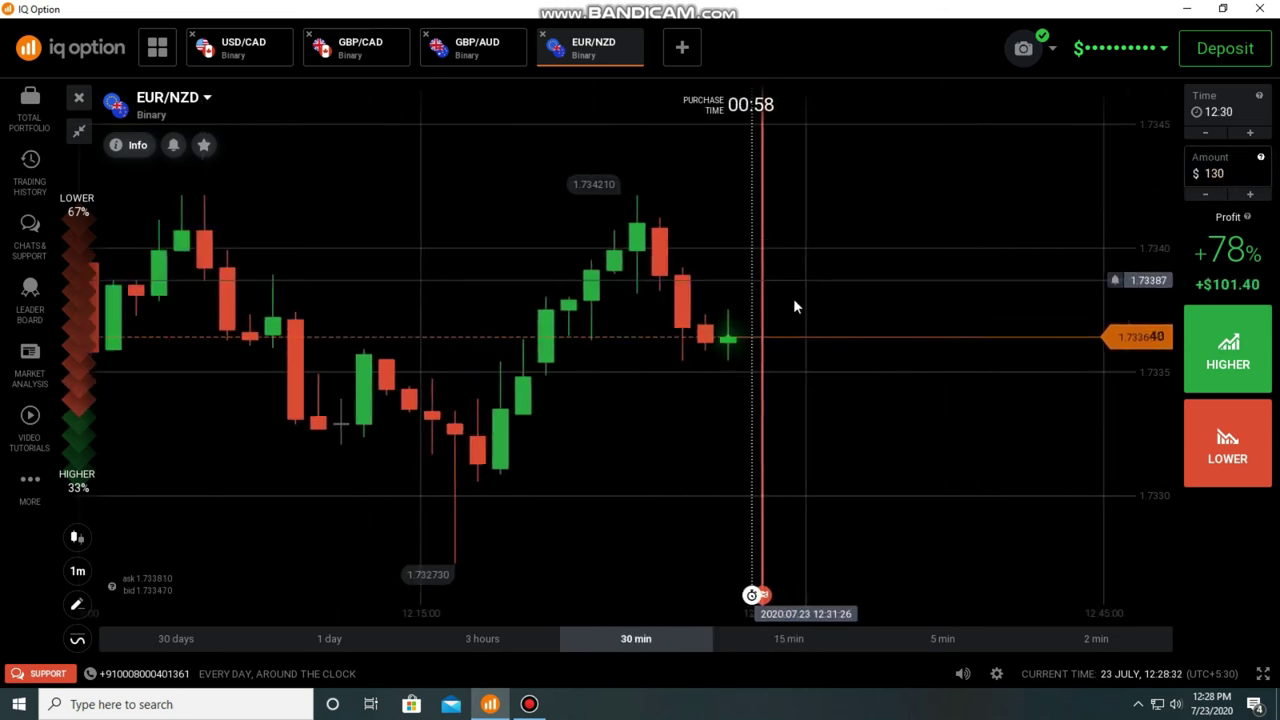
scroll(758, 368, down, 2)
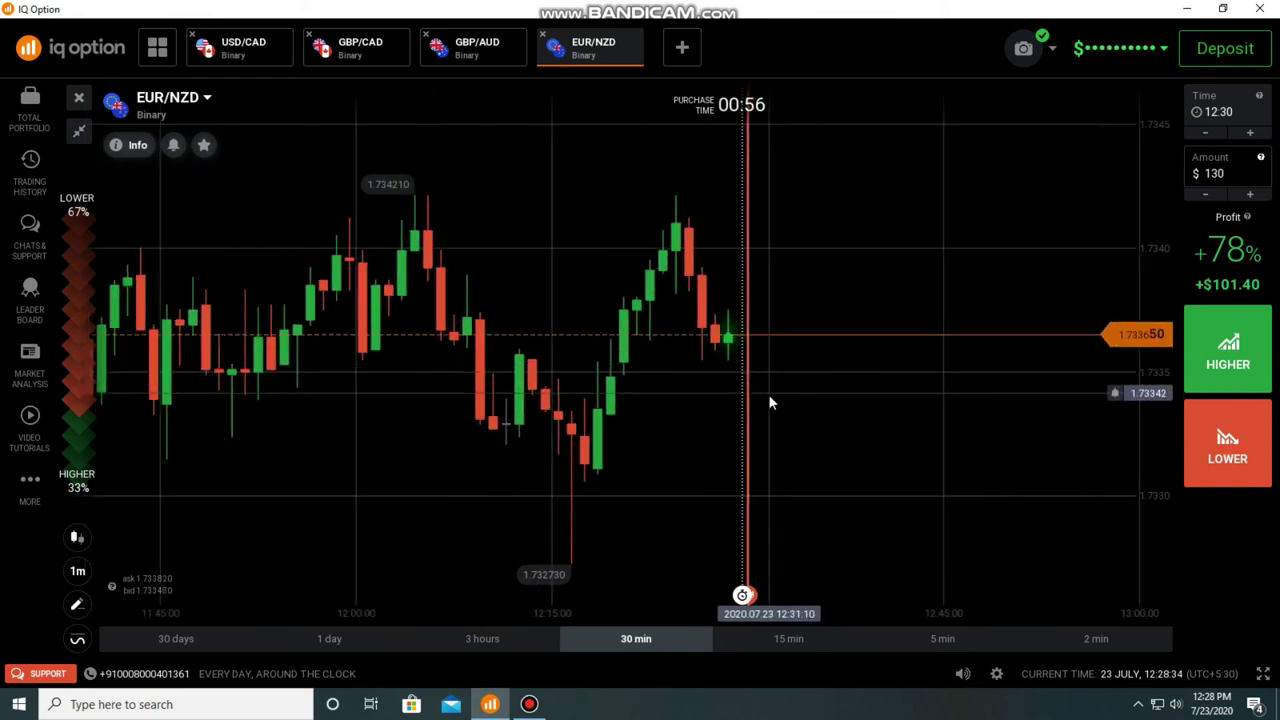
Add a horizontal line at 1.73330 on the EUR/NZD chart and zoom the chart
click(78, 606)
click(160, 560)
click(387, 351)
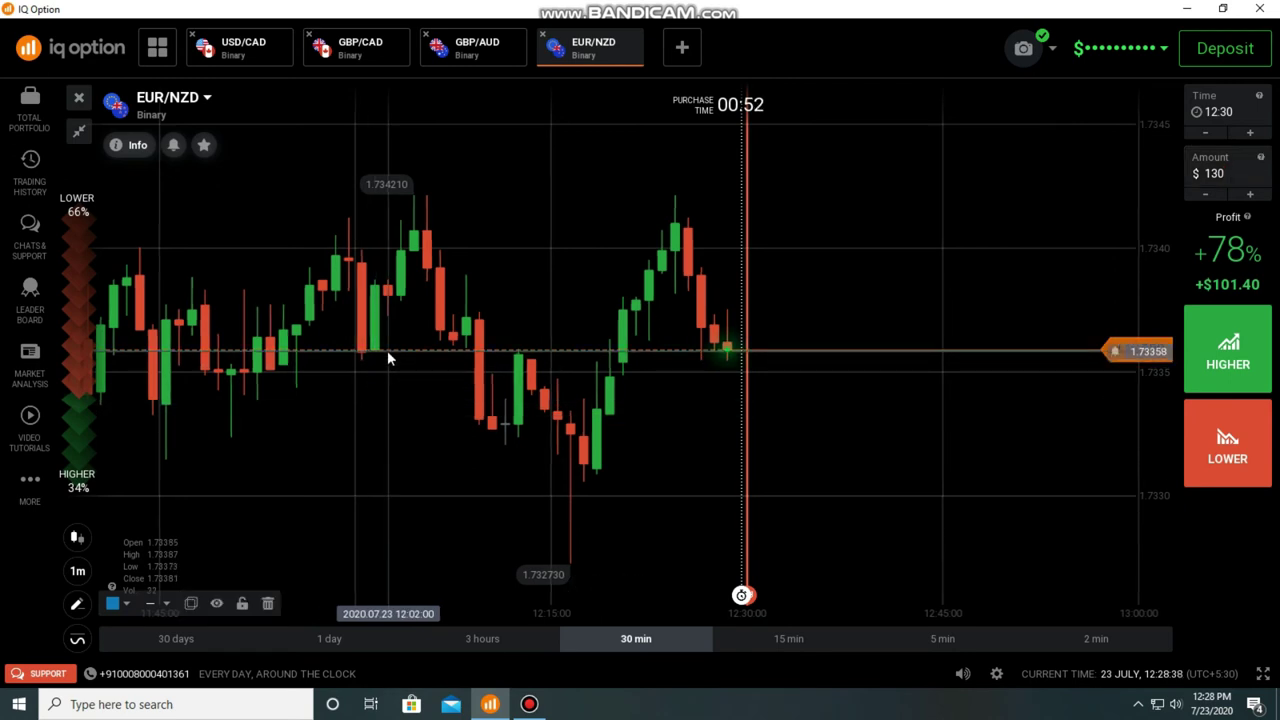
drag(387, 358, 493, 403)
scroll(493, 403, down, 1)
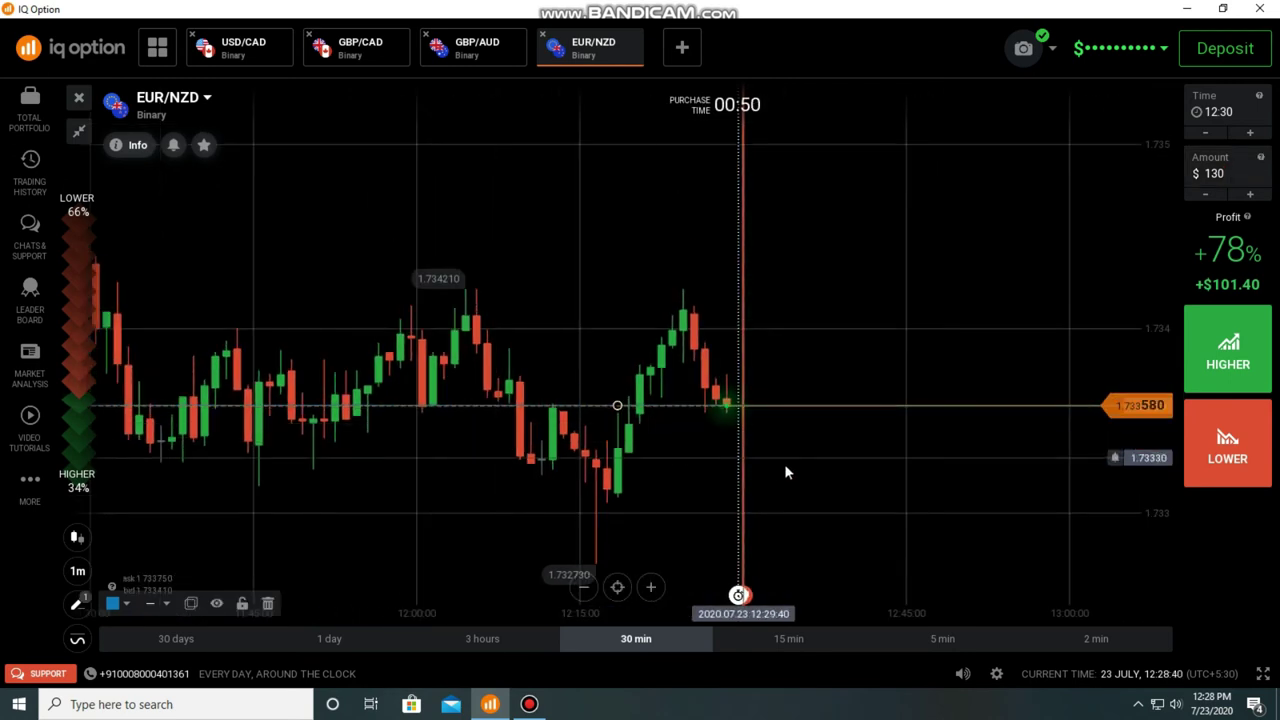
scroll(786, 471, down, 1)
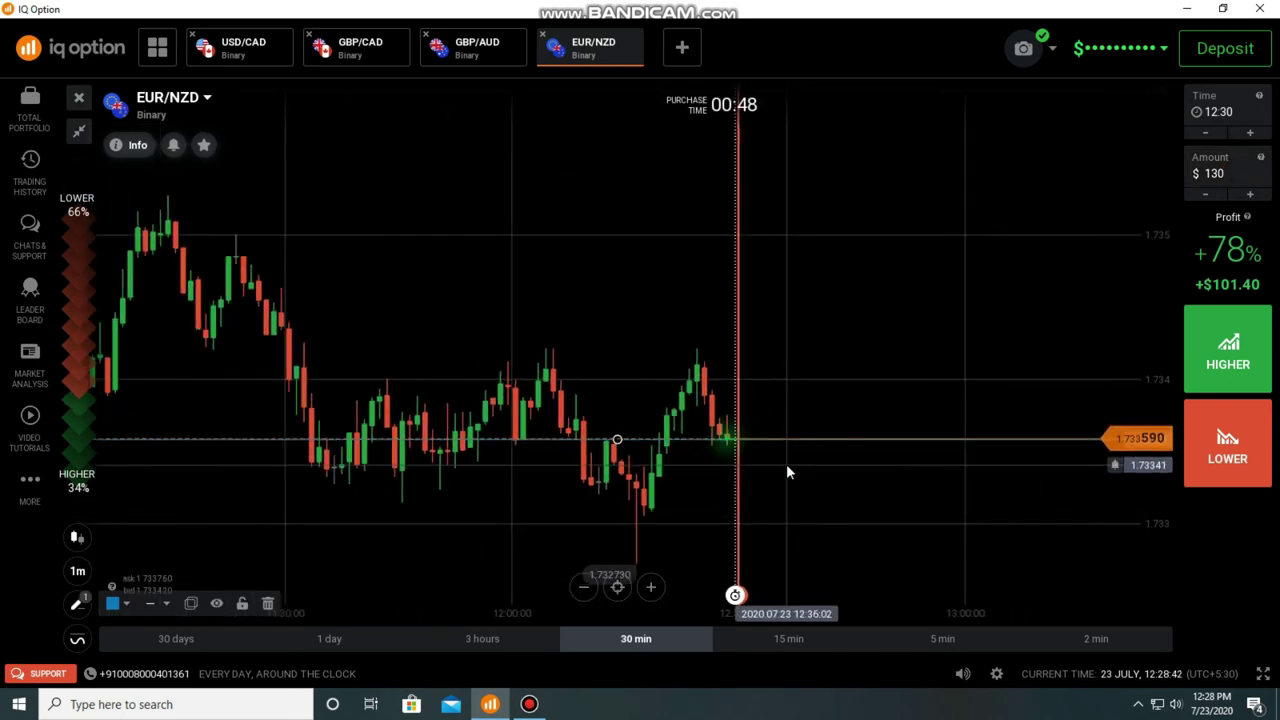
scroll(843, 476, up, 2)
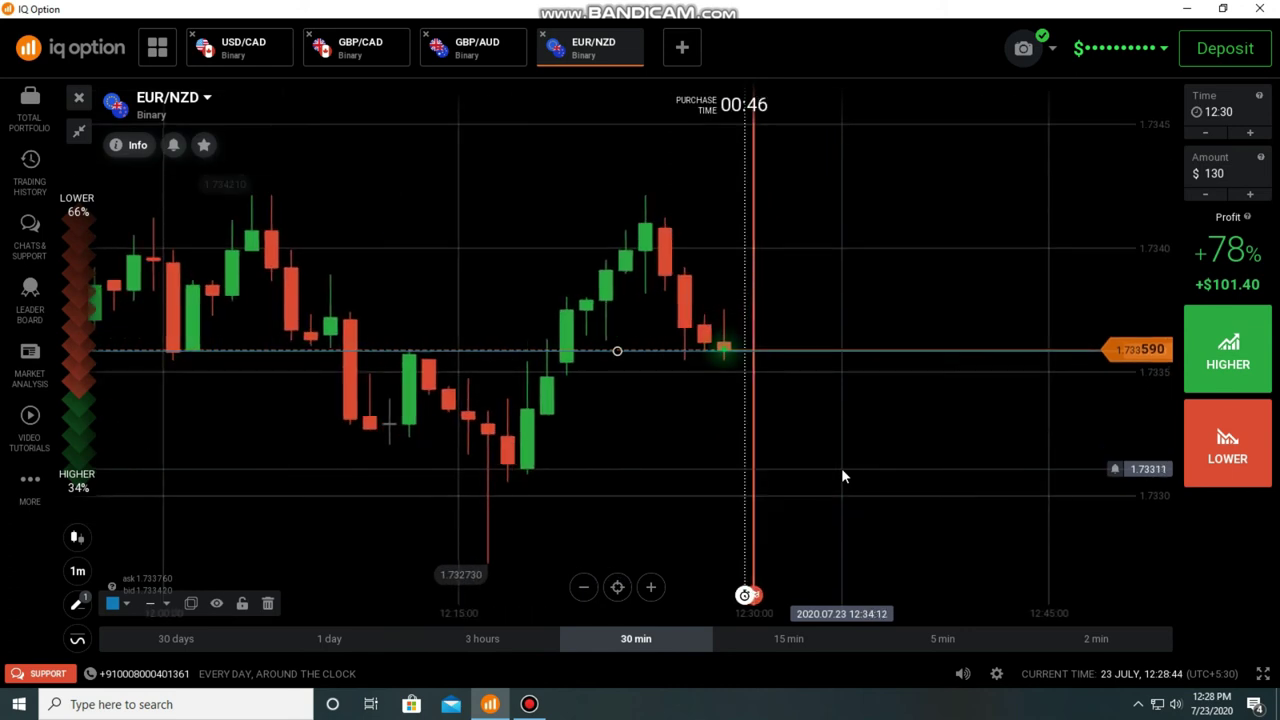
scroll(816, 465, down, 1)
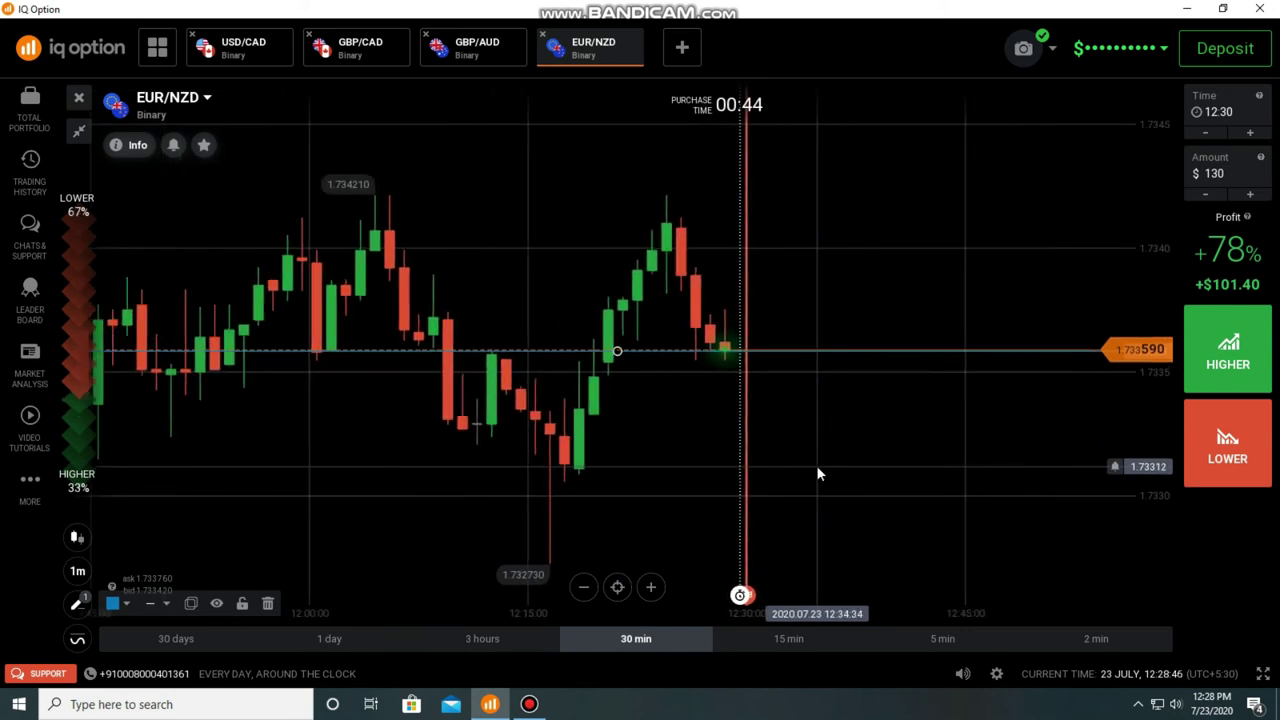
scroll(812, 466, down, 1)
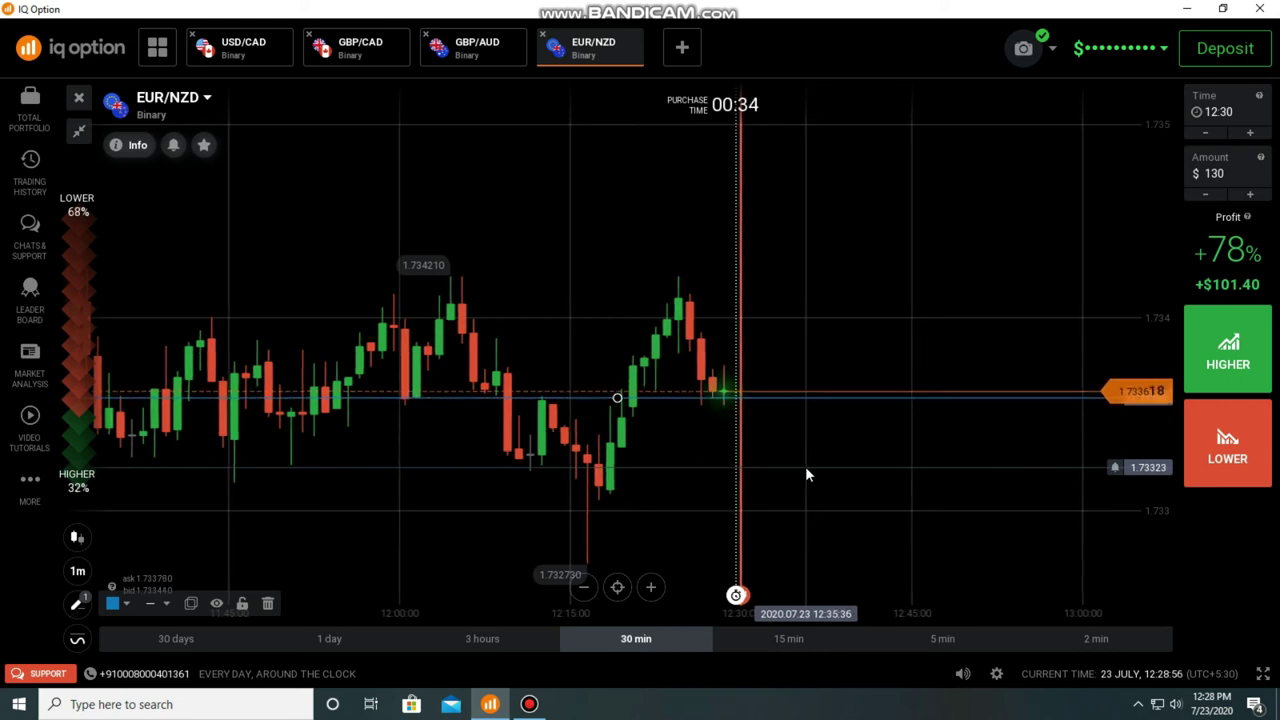
scroll(805, 466, up, 2)
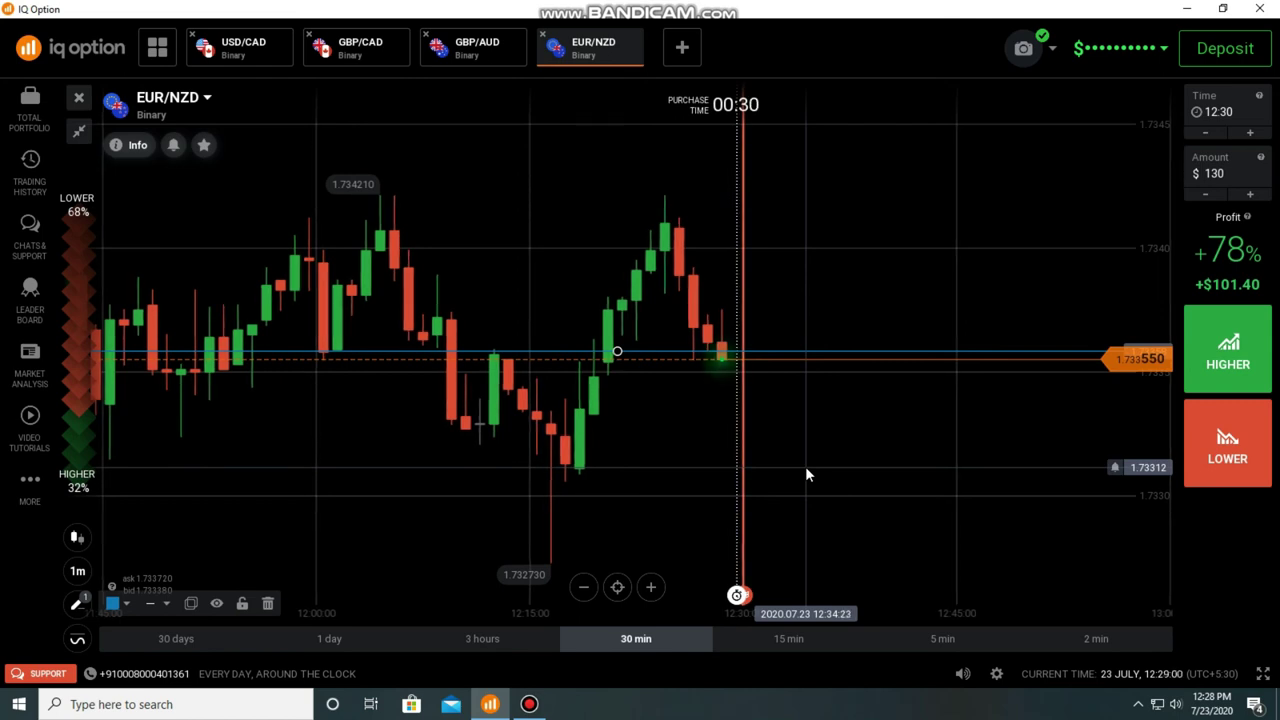
scroll(805, 466, down, 1)
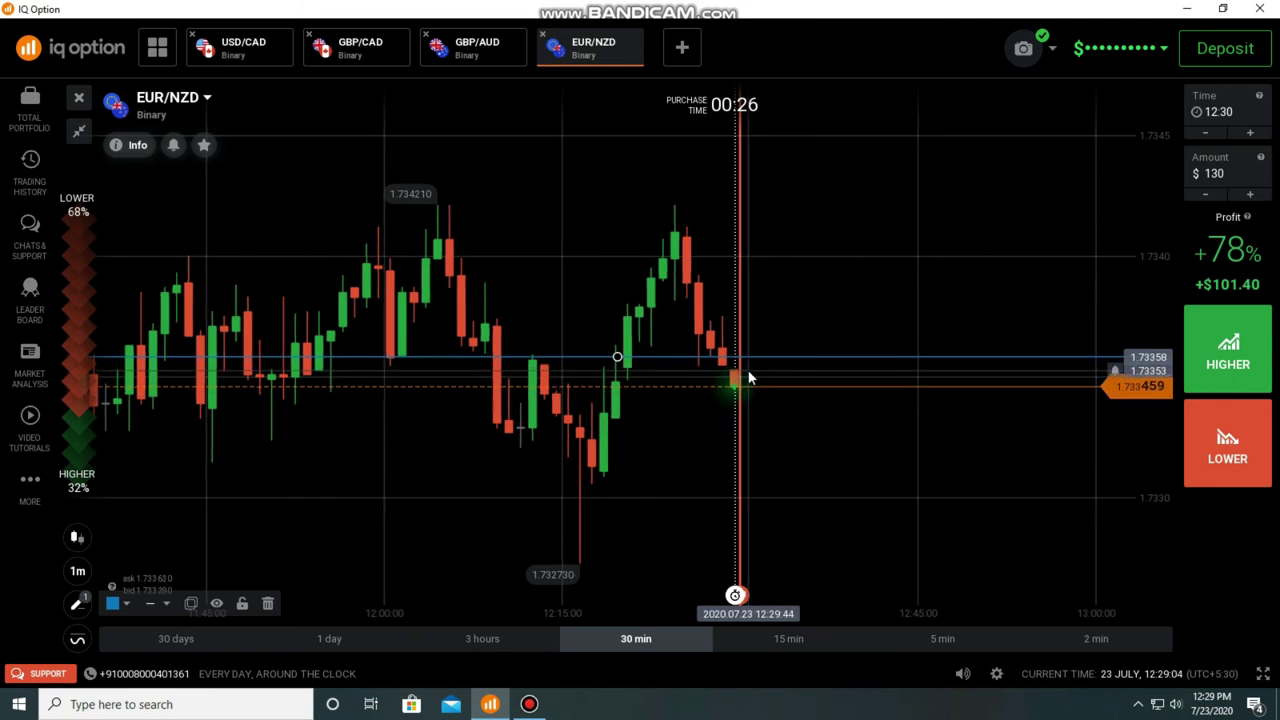
On GBP/AUD, enter $130 and buy a HIGHER option expiring at 12:30
click(482, 48)
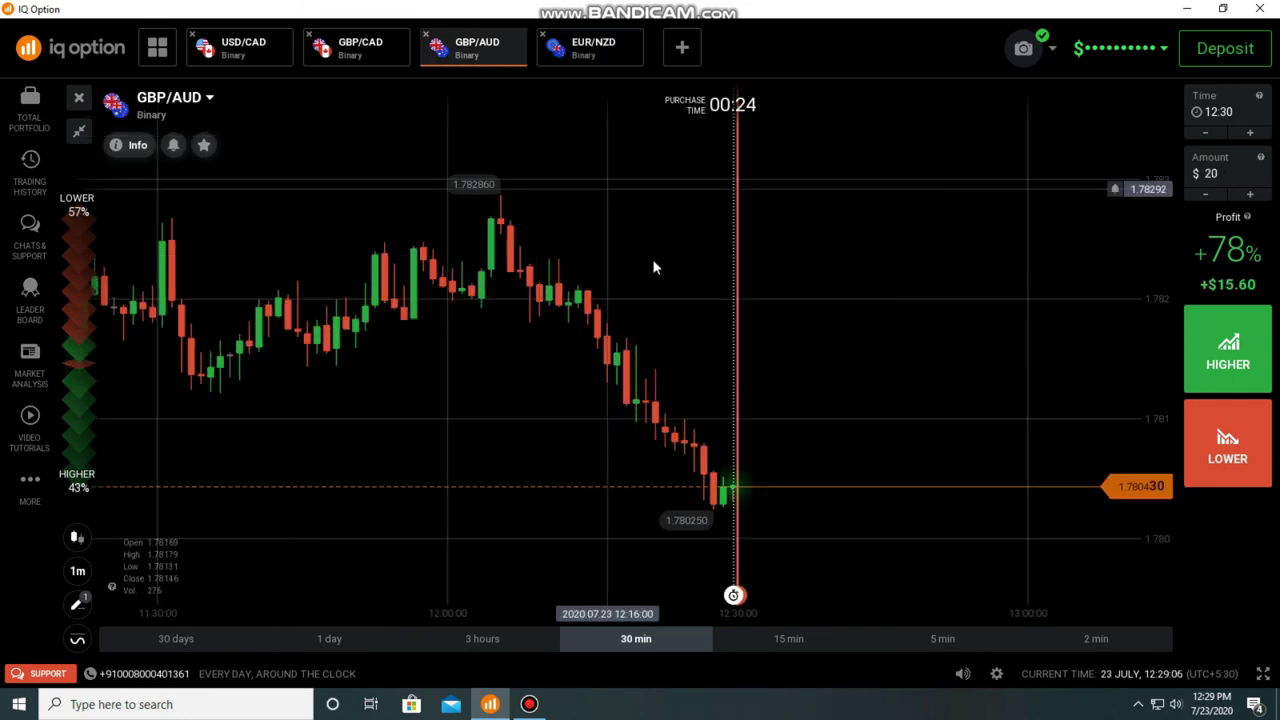
scroll(756, 351, up, 1)
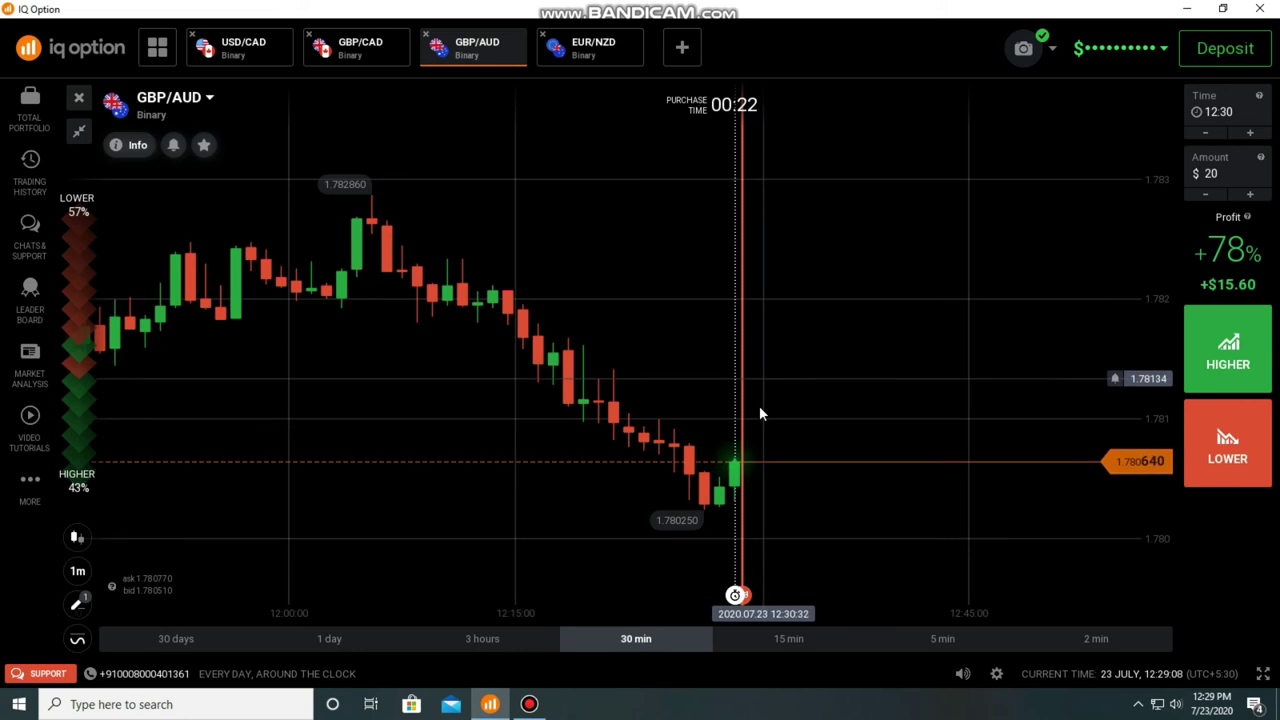
scroll(765, 475, down, 2)
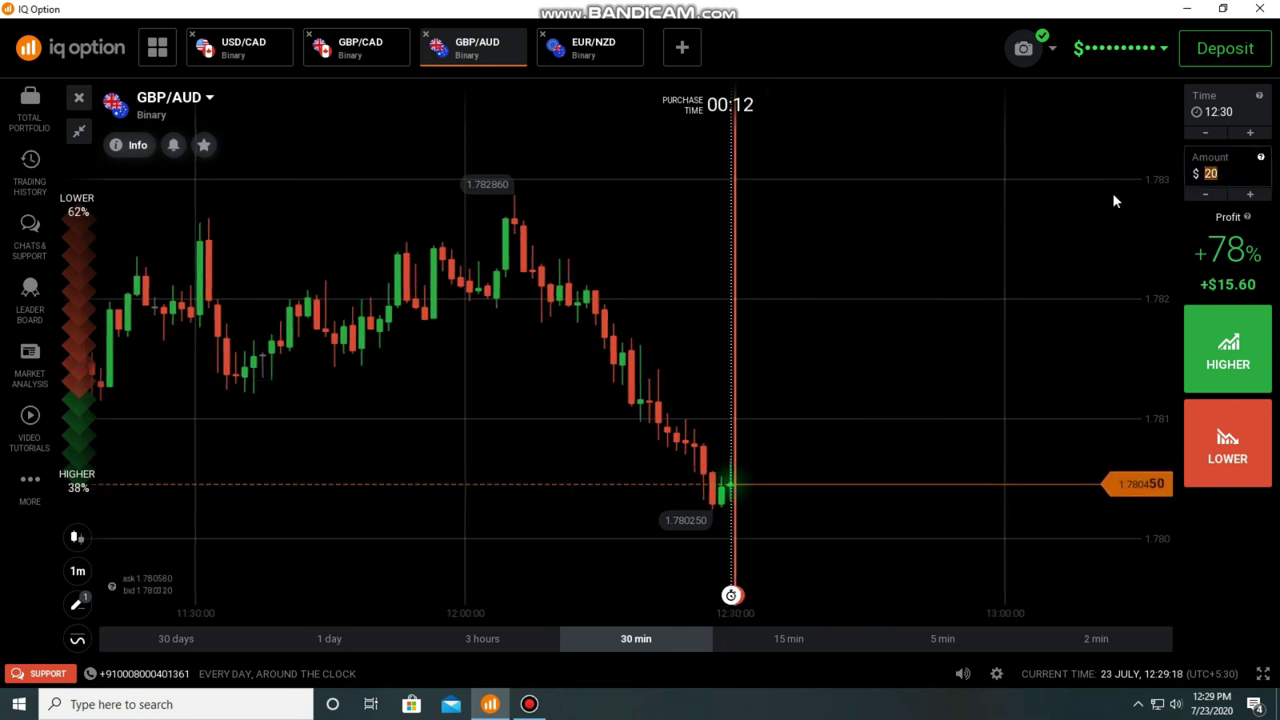
text(130)
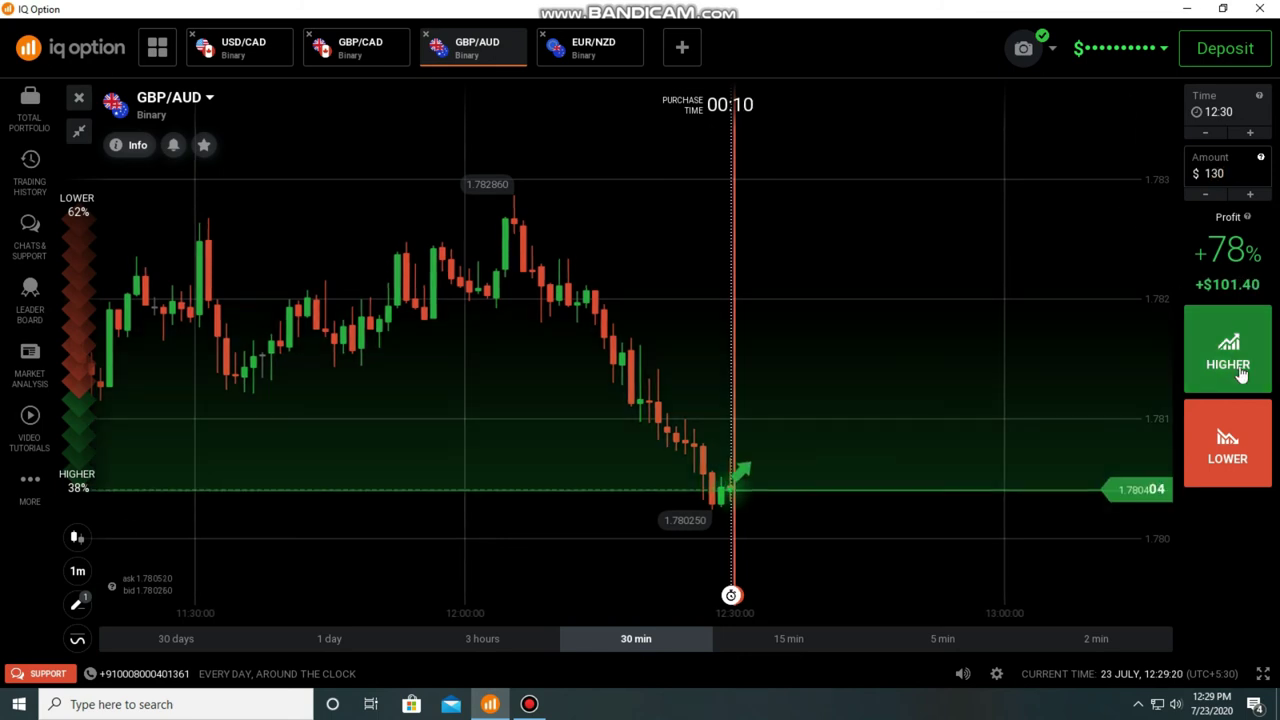
click(1228, 350)
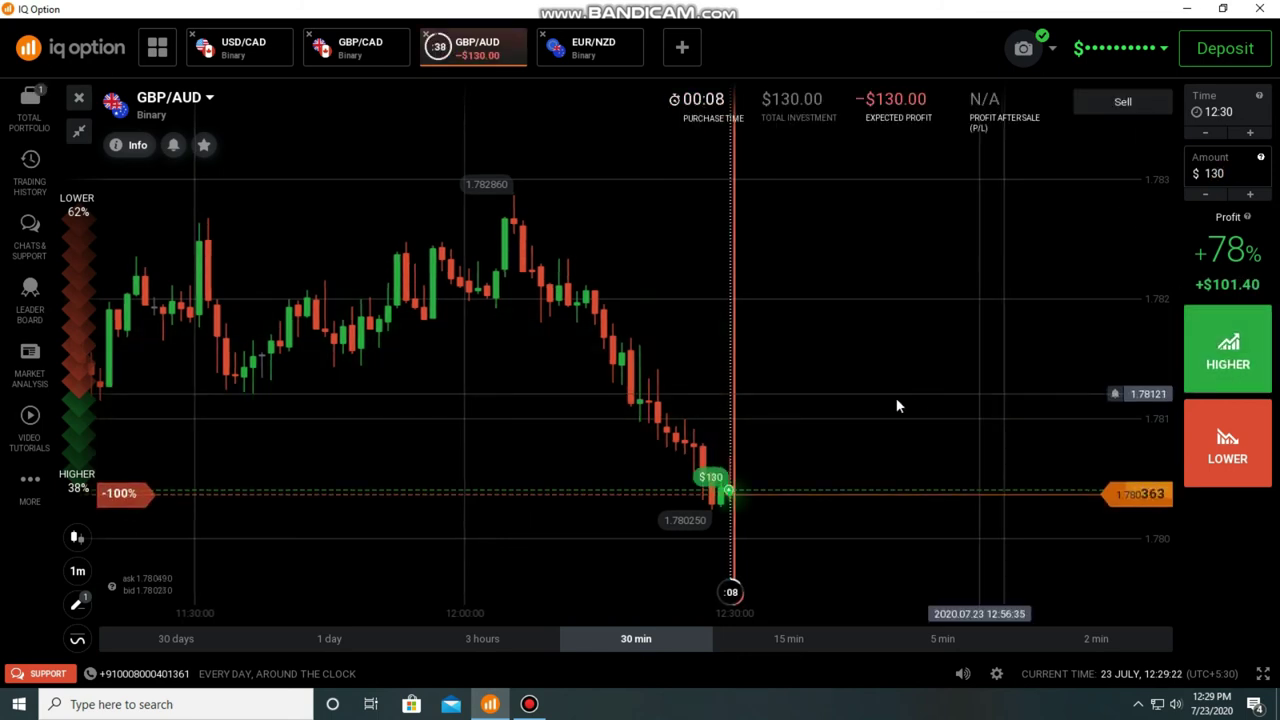
scroll(748, 427, up, 3)
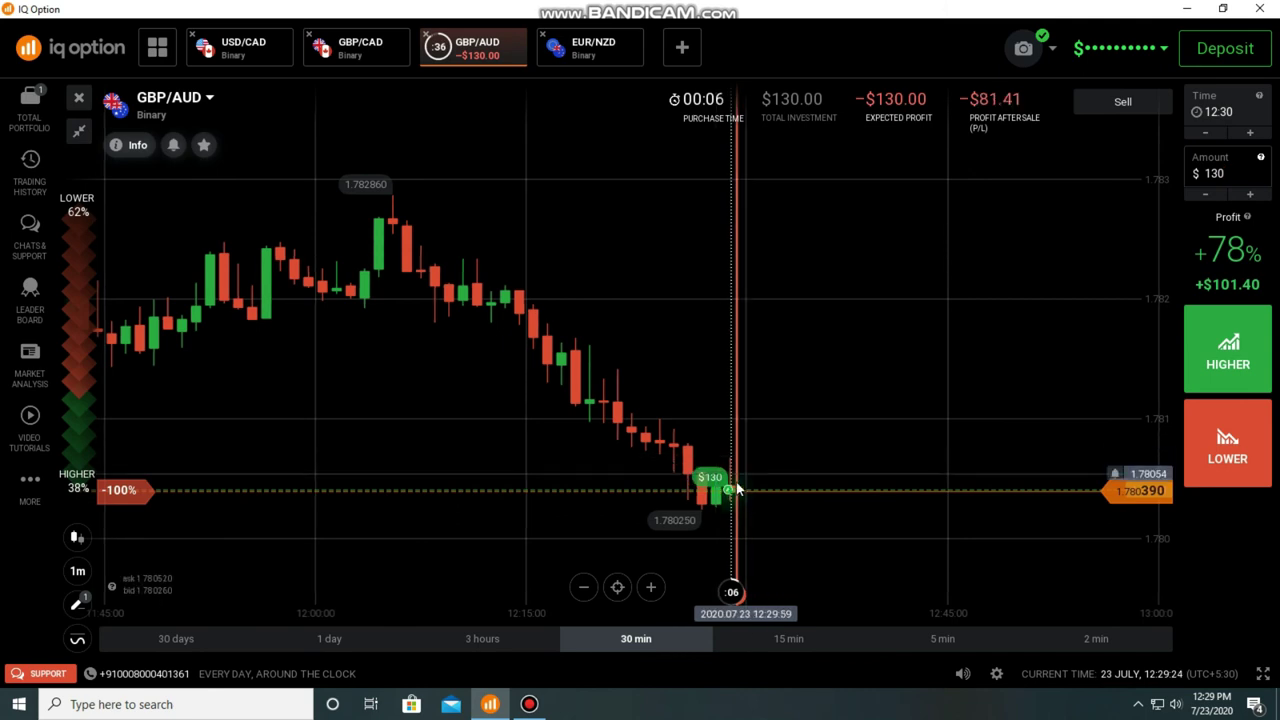
scroll(743, 500, up, 2)
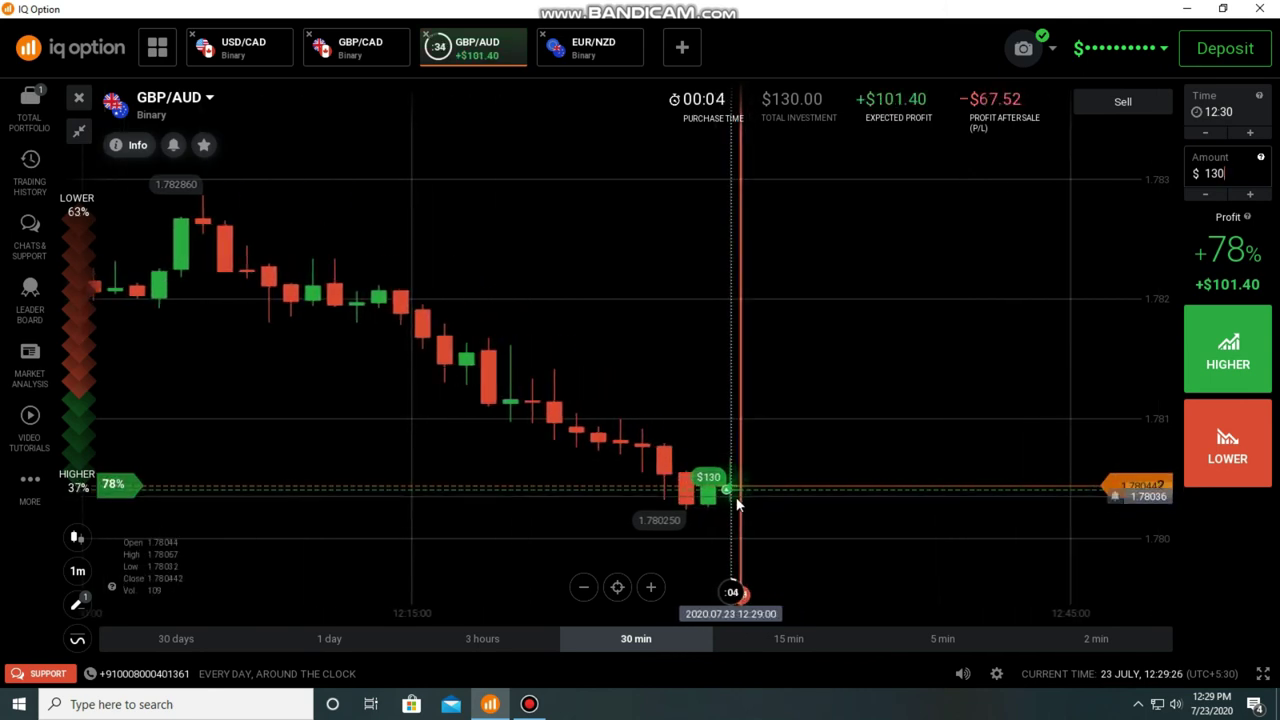
scroll(740, 498, up, 2)
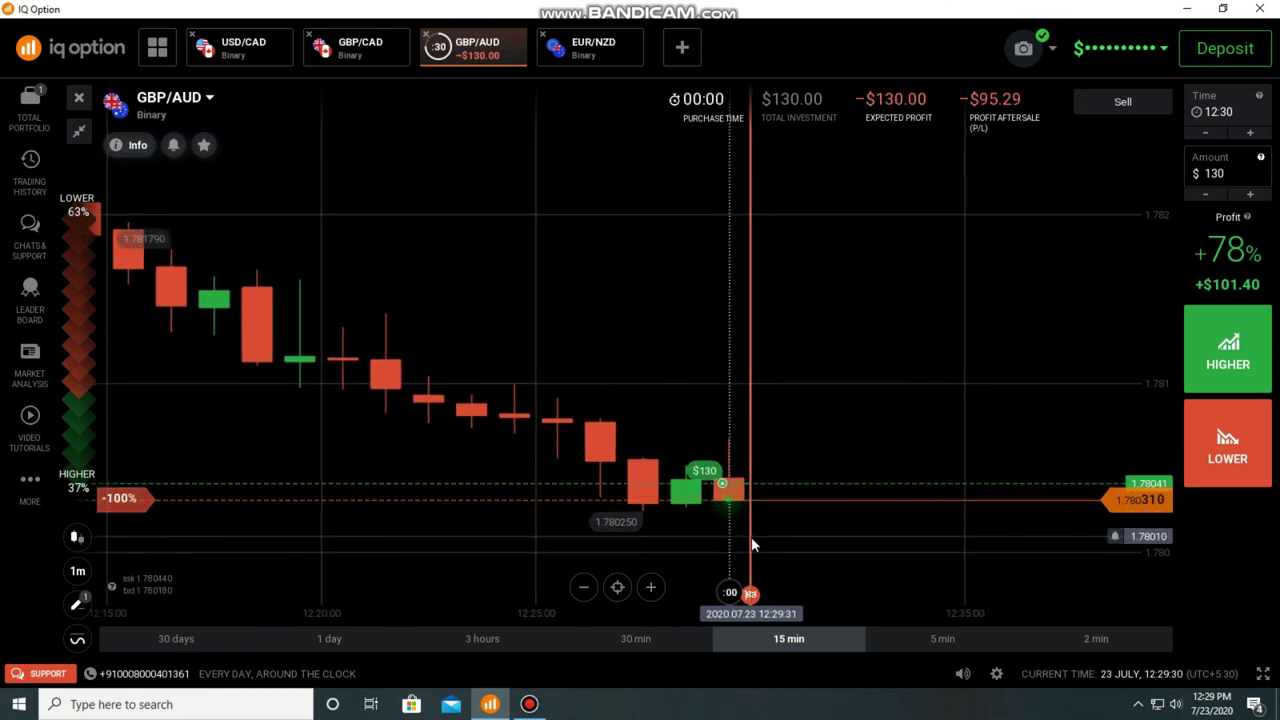
Mark 1.78024 with a horizontal line on GBP/AUD and pan the chart until expiry
click(77, 604)
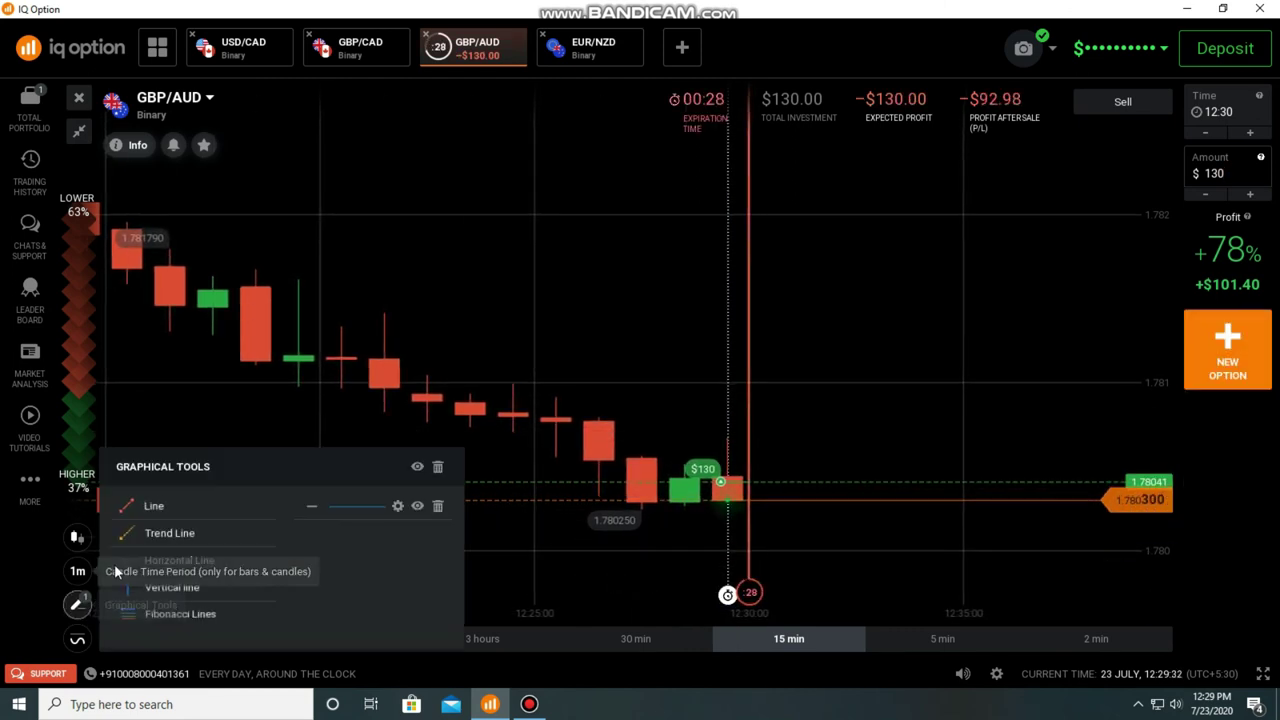
click(150, 561)
click(616, 512)
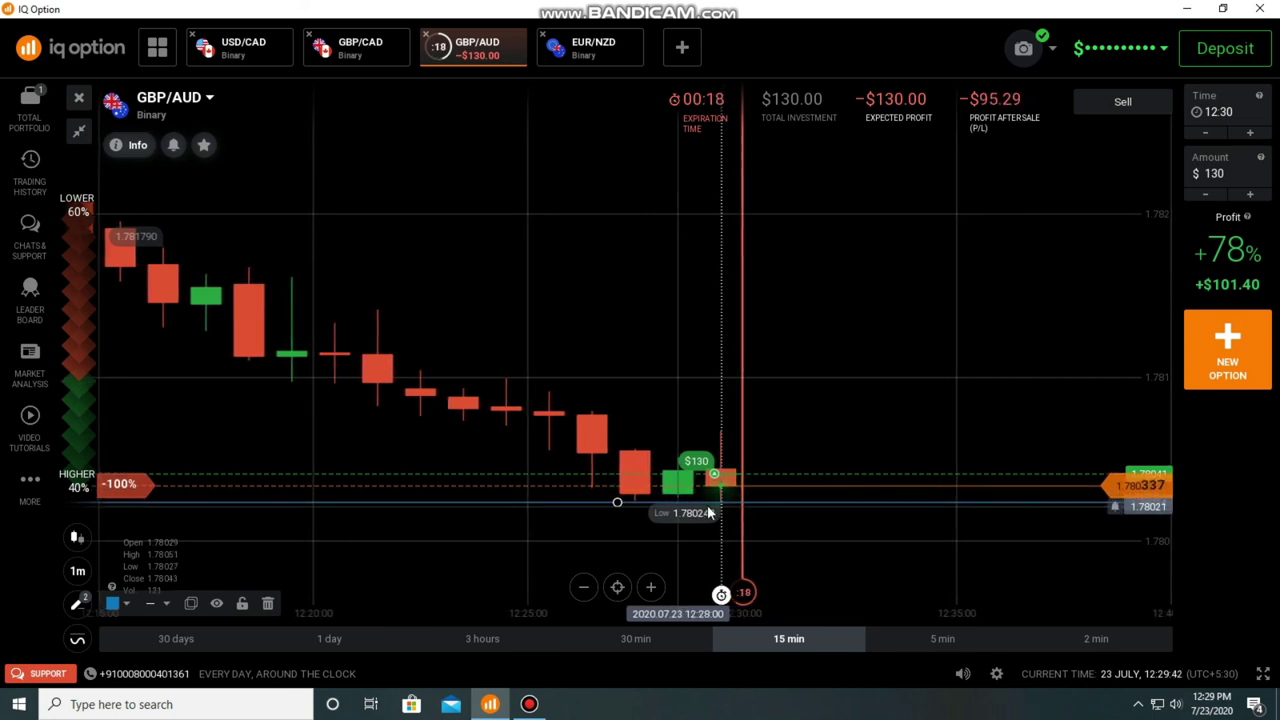
scroll(663, 516, down, 3)
drag(609, 539, 917, 541)
scroll(919, 541, down, 5)
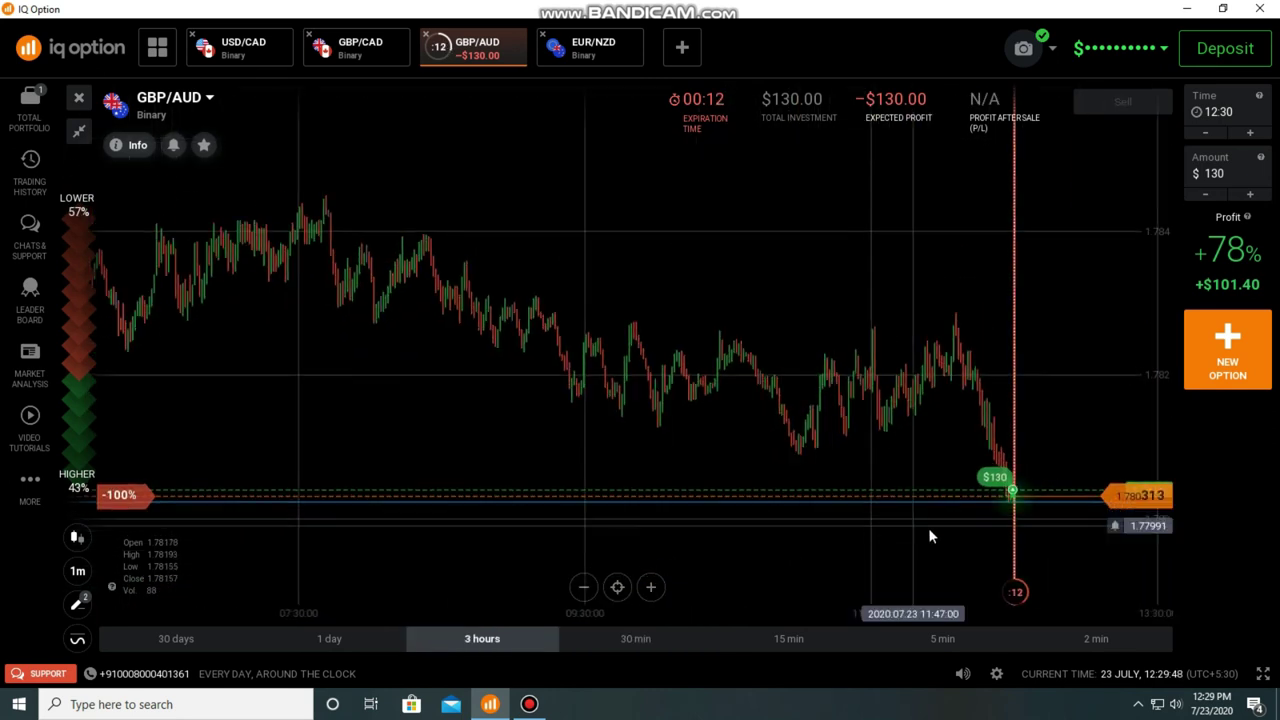
scroll(1005, 545, up, 4)
scroll(1012, 538, up, 3)
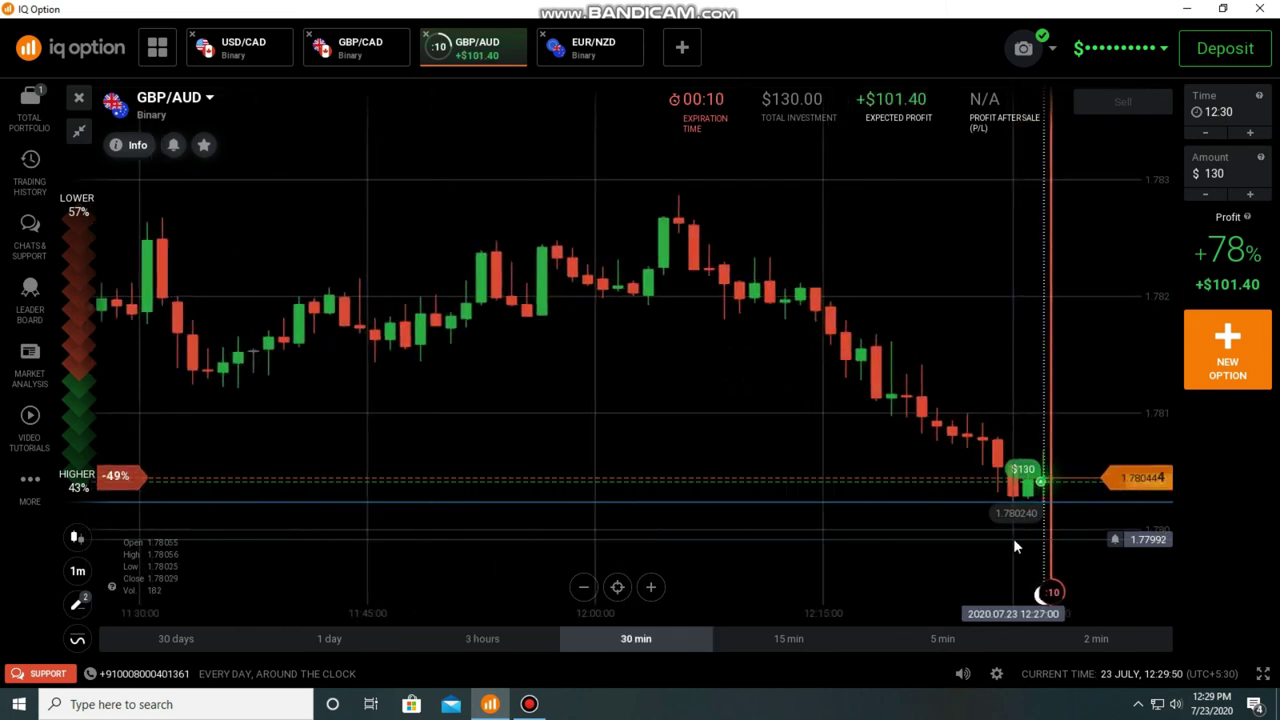
drag(966, 453, 661, 453)
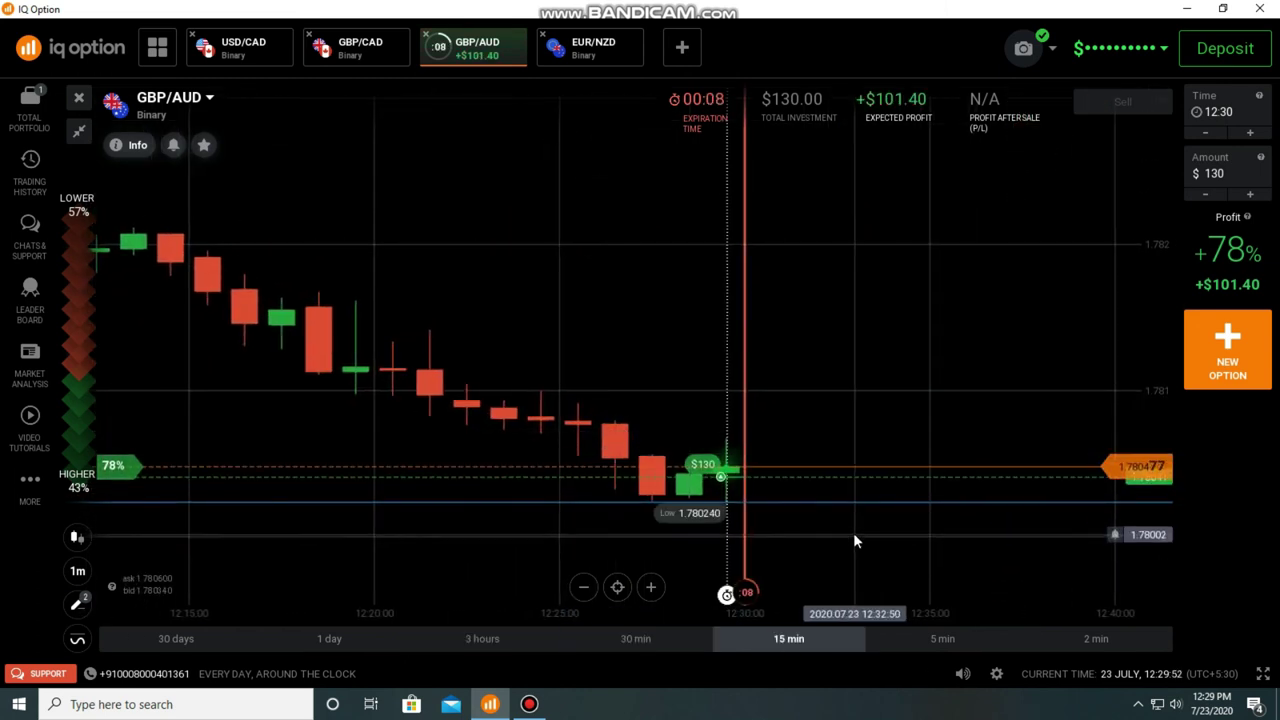
scroll(840, 528, up, 2)
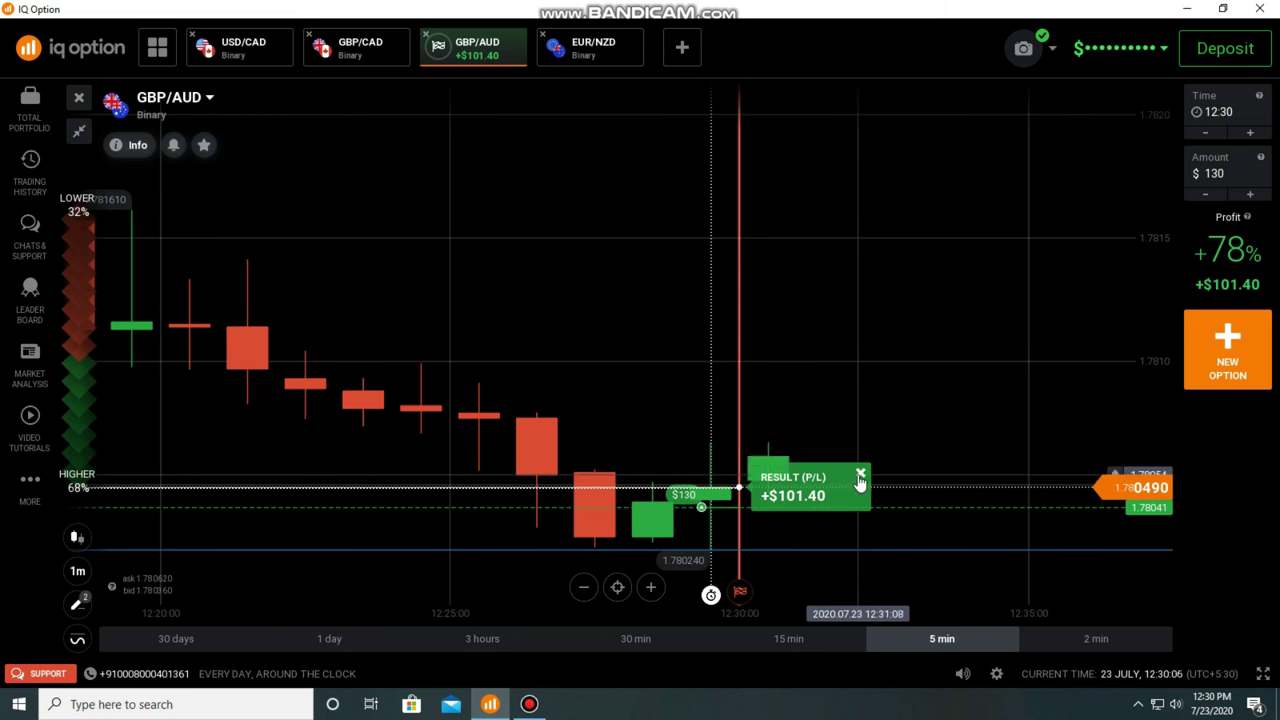
Dismiss the trade result notice and zoom out the GBP/AUD chart, keeping the $130 ticket
click(860, 474)
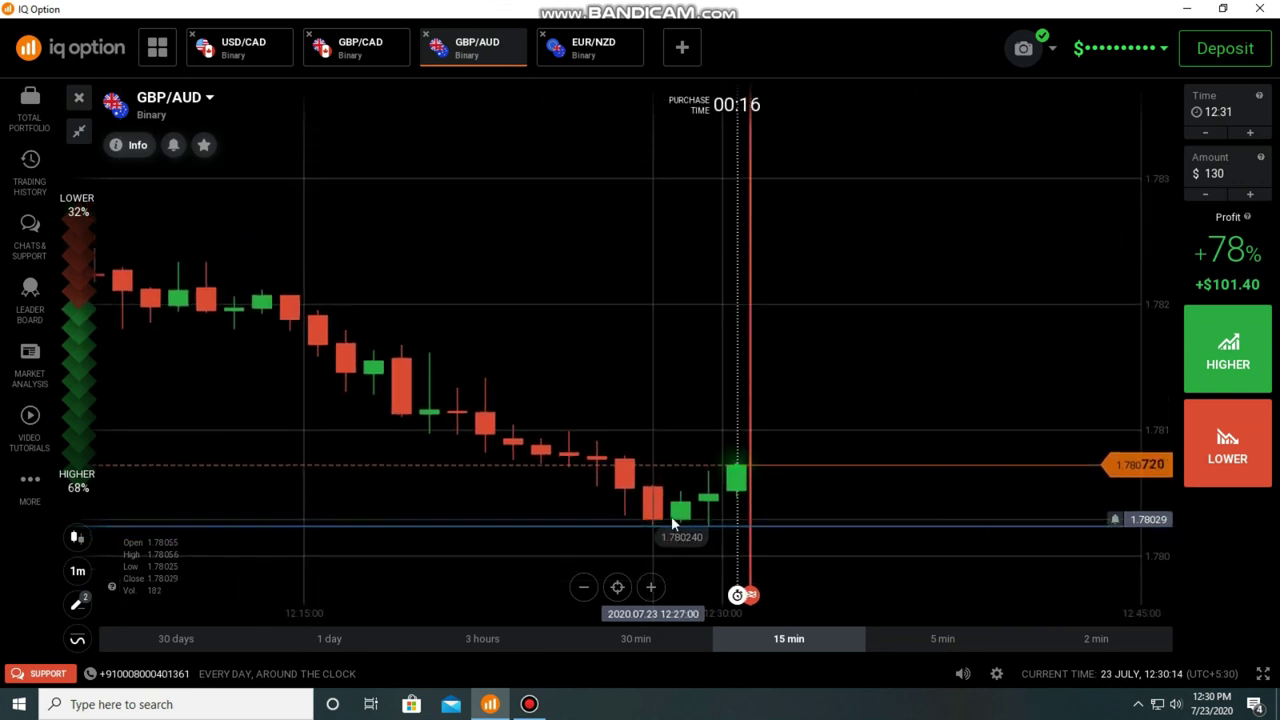
scroll(683, 516, down, 2)
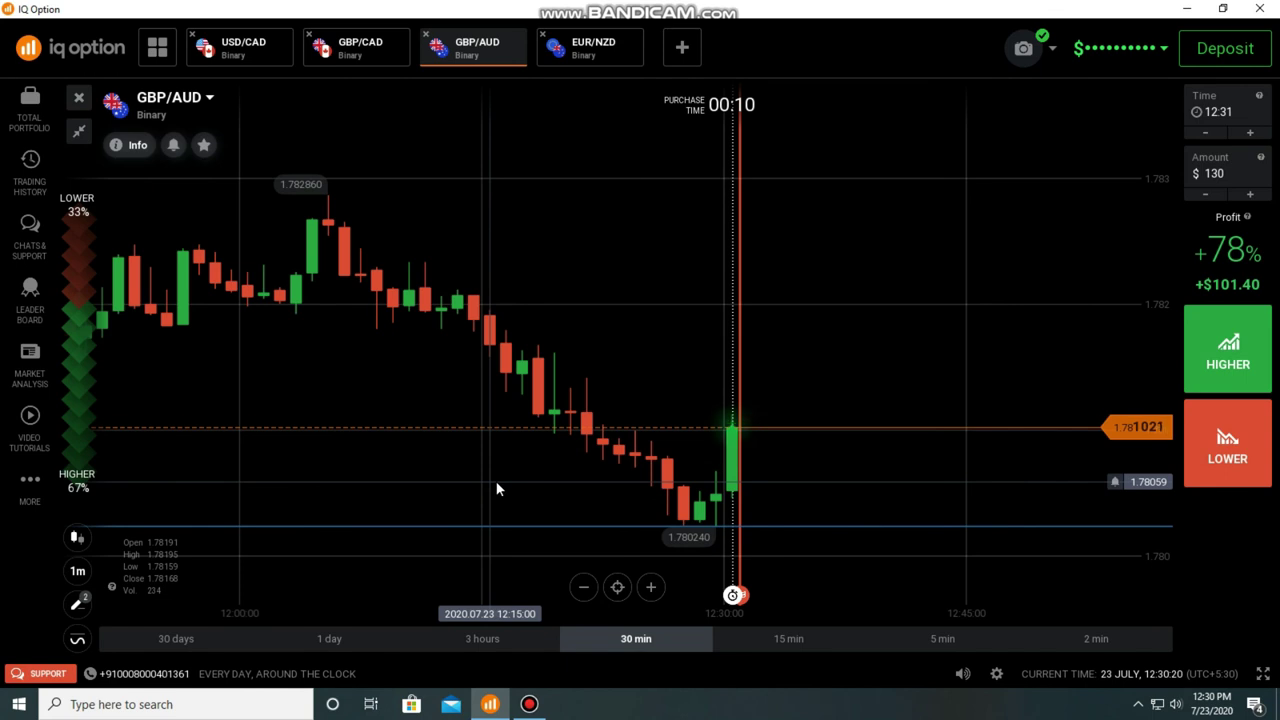
scroll(488, 480, down, 3)
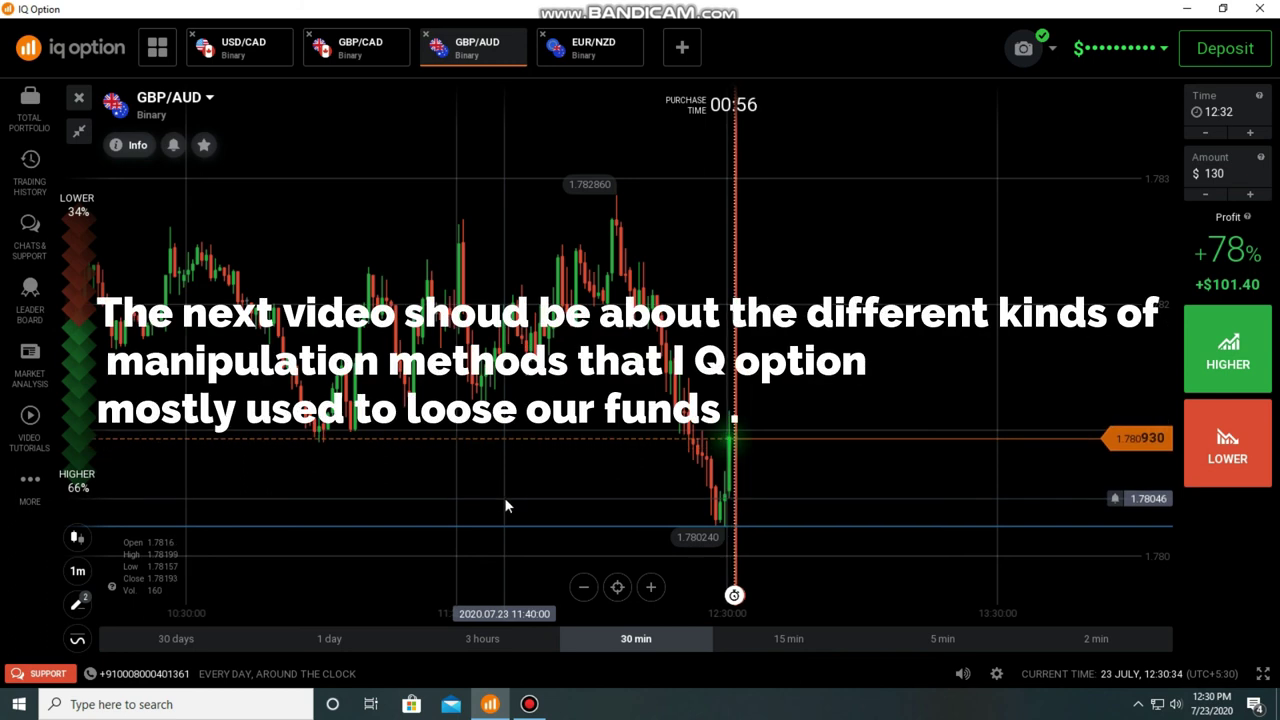
Switch to the GBP/CAD chart and zoom out, with its $20 ticket expiring 12:32
scroll(548, 528, up, 1)
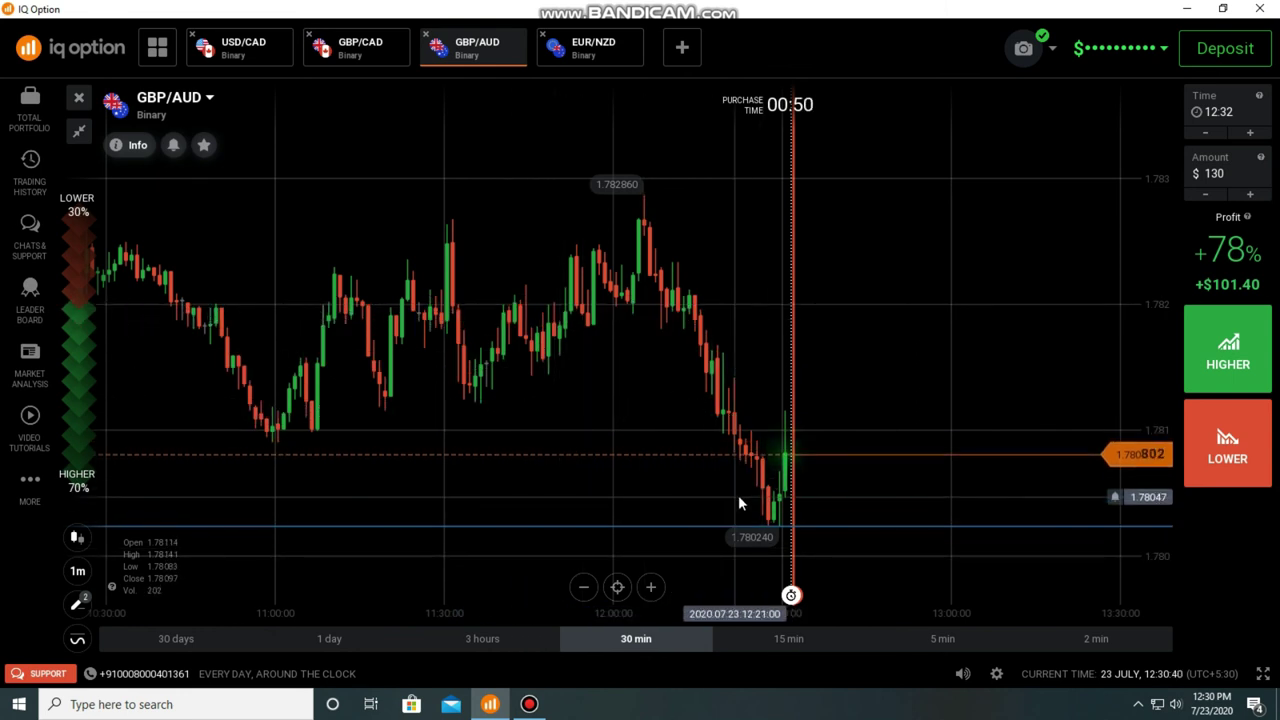
click(394, 60)
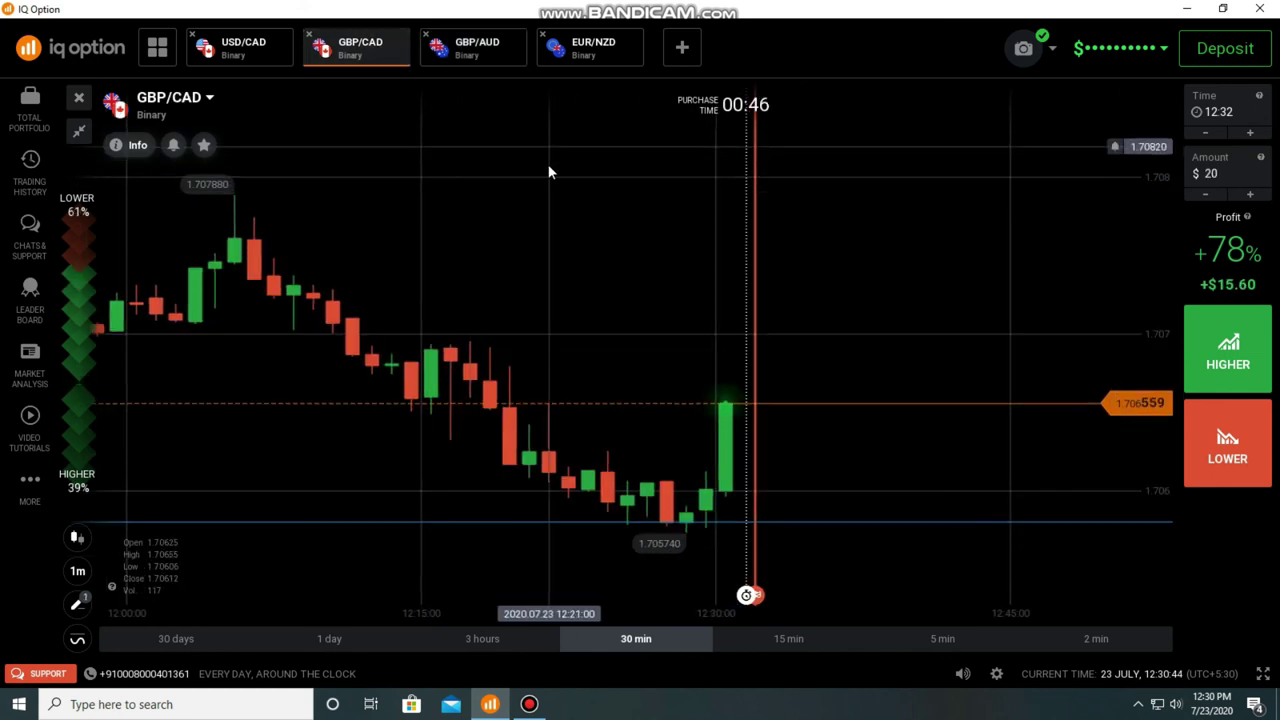
scroll(569, 263, down, 3)
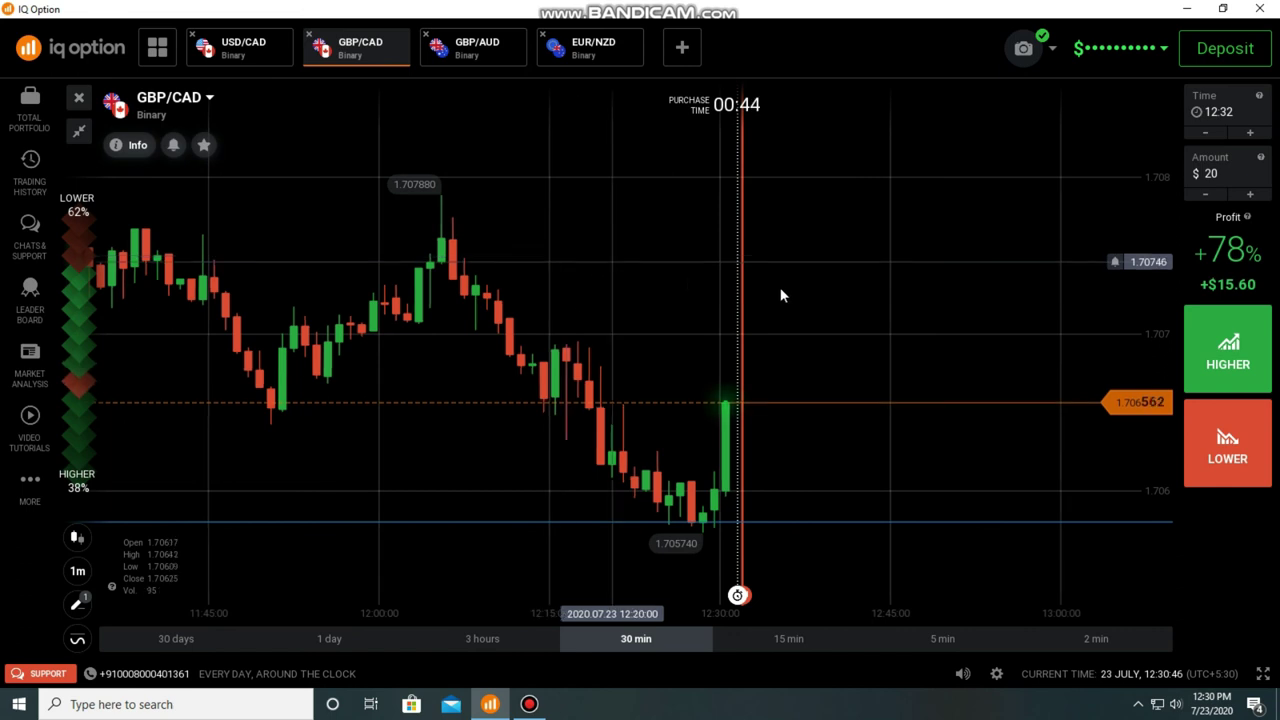
scroll(785, 380, down, 2)
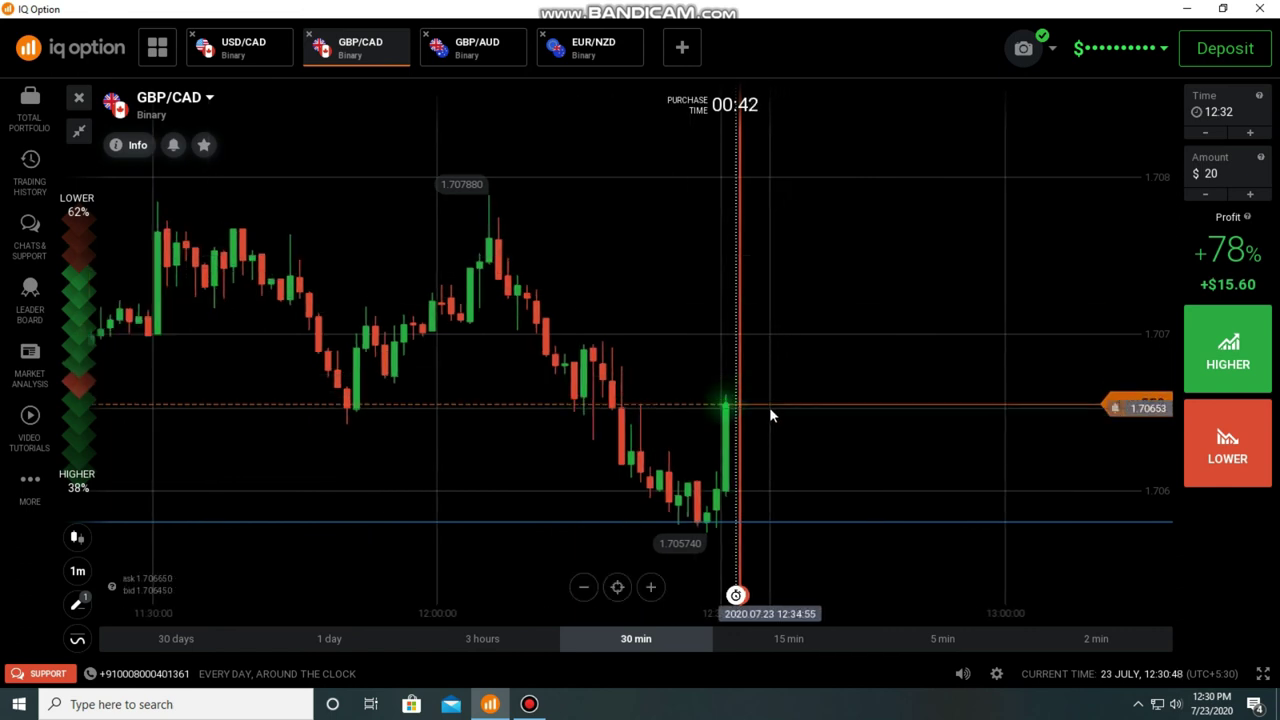
scroll(770, 407, down, 2)
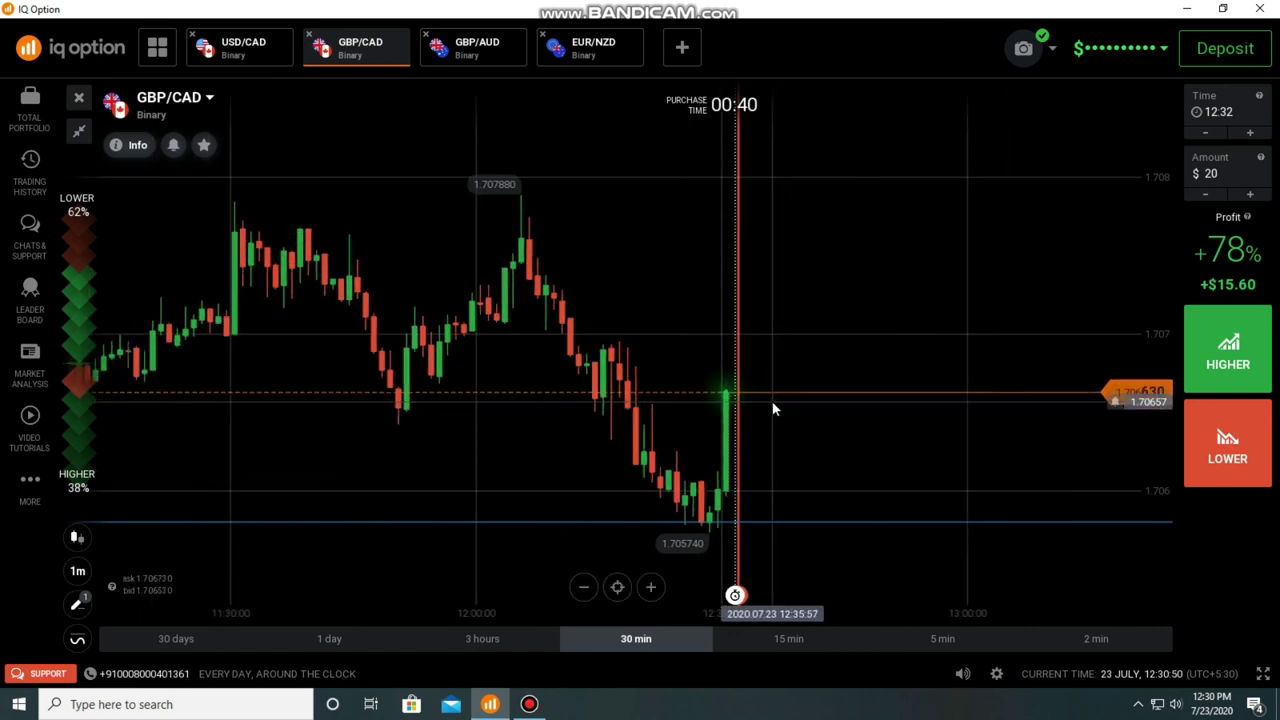